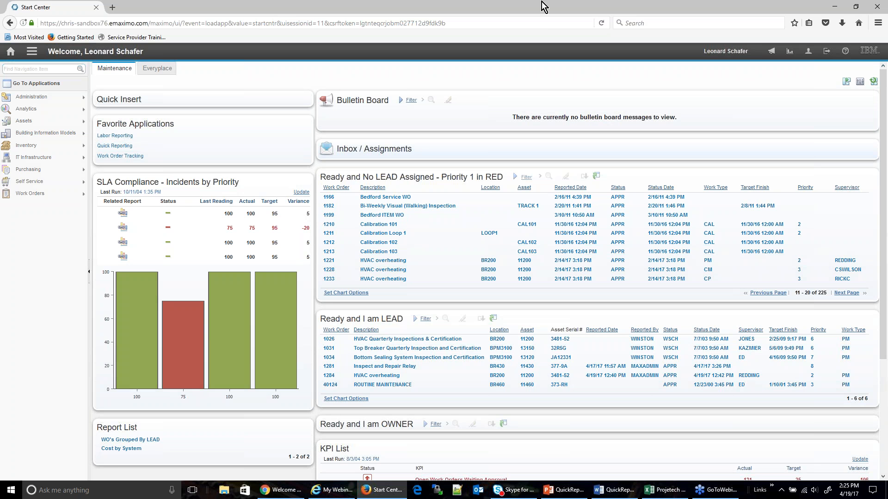
Refresh the Maintenance start center and switch the browser to full-screen view
{"action": "key", "text": "F5"}
{"action": "left_click", "coordinate": [538, 22]}
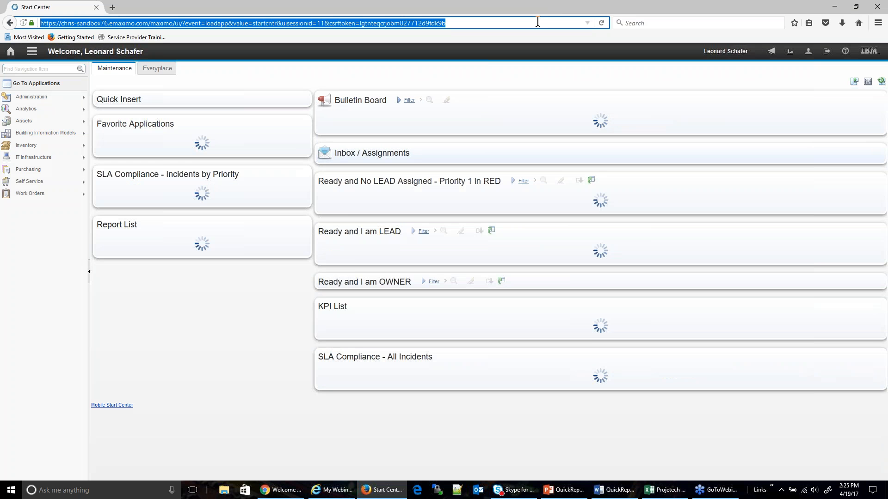
{"action": "left_click", "coordinate": [537, 22]}
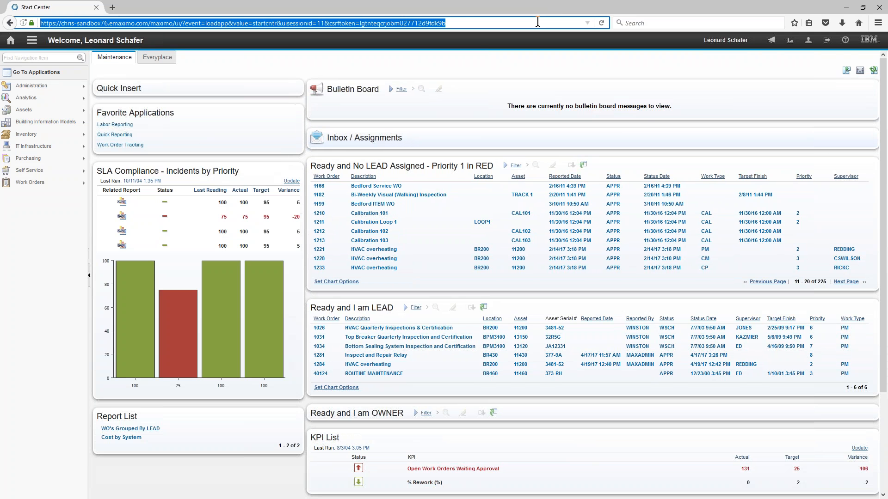
{"action": "left_click", "coordinate": [584, 79]}
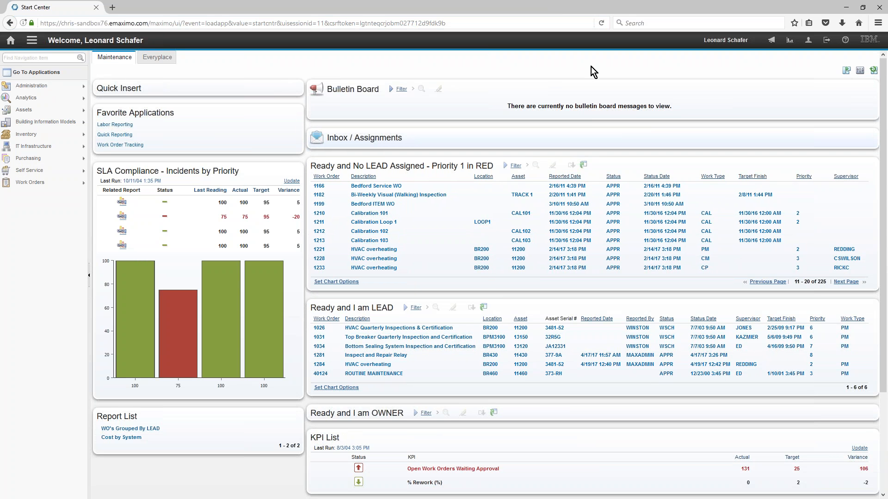
{"action": "key", "text": "F11"}
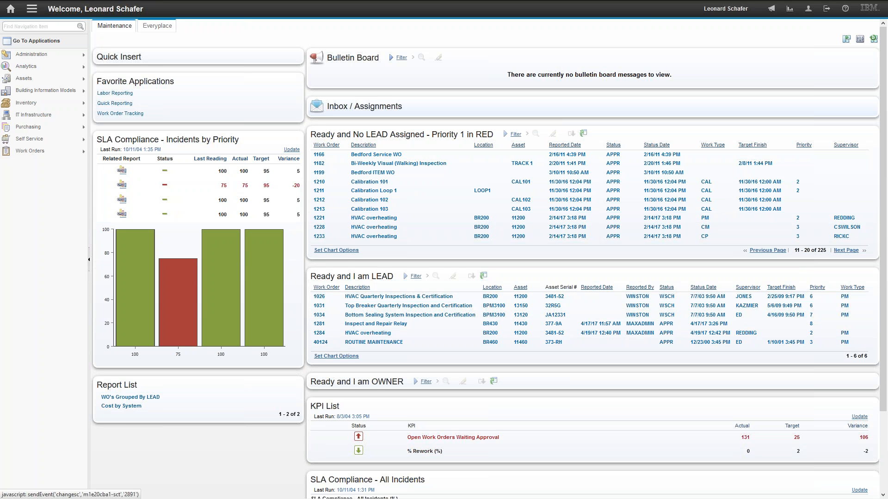
View the Inspect and Repair Relay work order in Quick Reporting, and return to the start center
{"action": "mouse_move", "coordinate": [46, 151]}
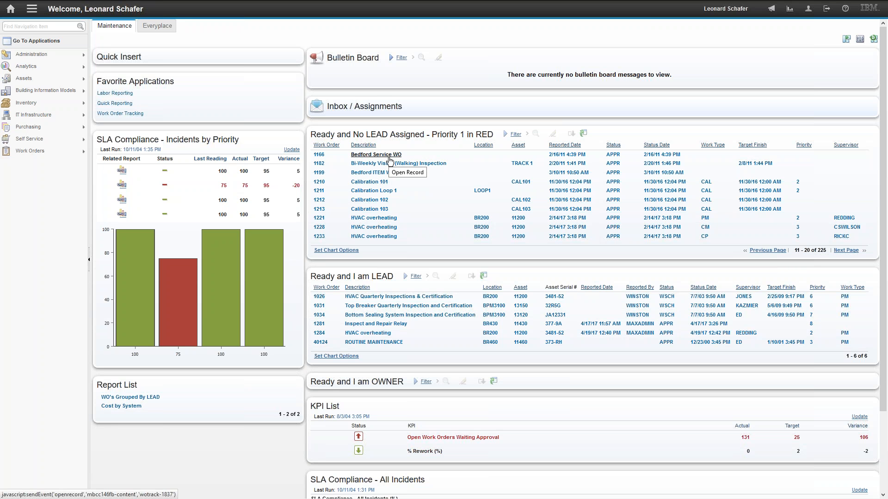
{"action": "left_click", "coordinate": [584, 134]}
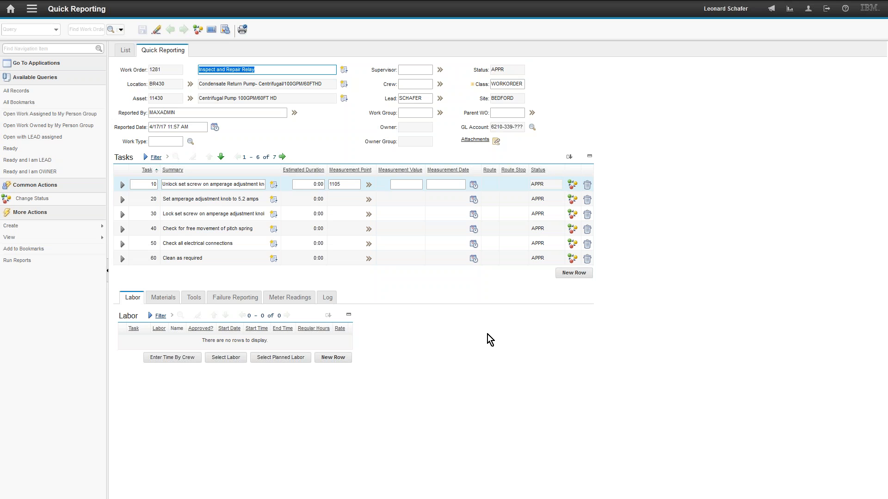
{"action": "left_click", "coordinate": [11, 10]}
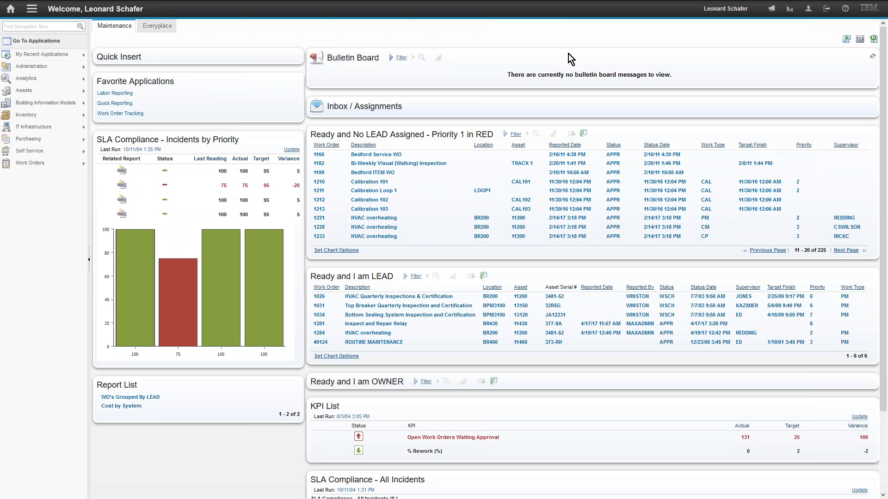
Open the PM-type HVAC overheating work order from Ready and No LEAD Assigned, and collapse its Address Information section
{"action": "left_click", "coordinate": [321, 220]}
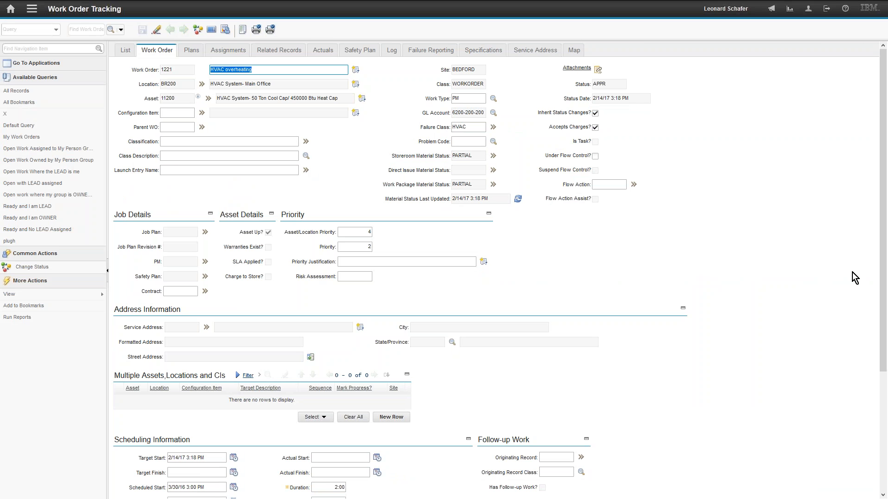
{"action": "left_click", "coordinate": [883, 268]}
{"action": "left_click_drag", "start_coordinate": [883, 268], "coordinate": [882, 290]}
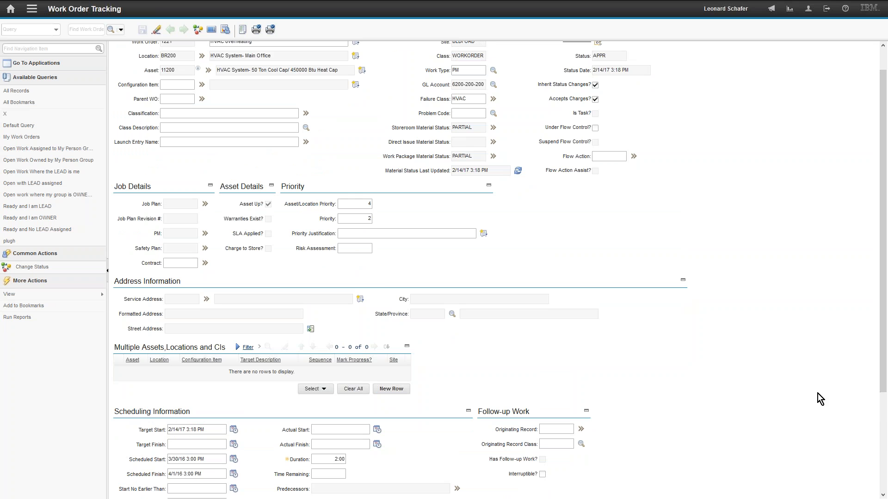
{"action": "left_click", "coordinate": [683, 283]}
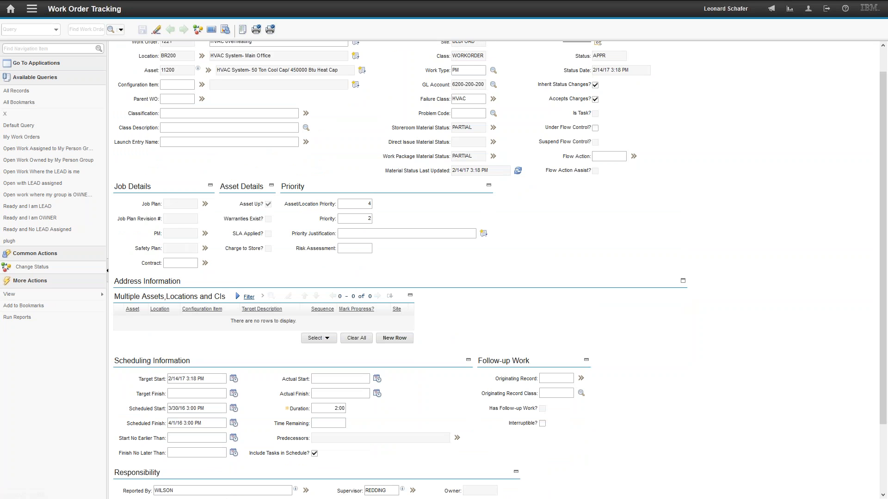
Collapse the Multiple Assets, Locations and CIs section, toggling it and Address Information open and closed again
{"action": "left_click", "coordinate": [410, 297]}
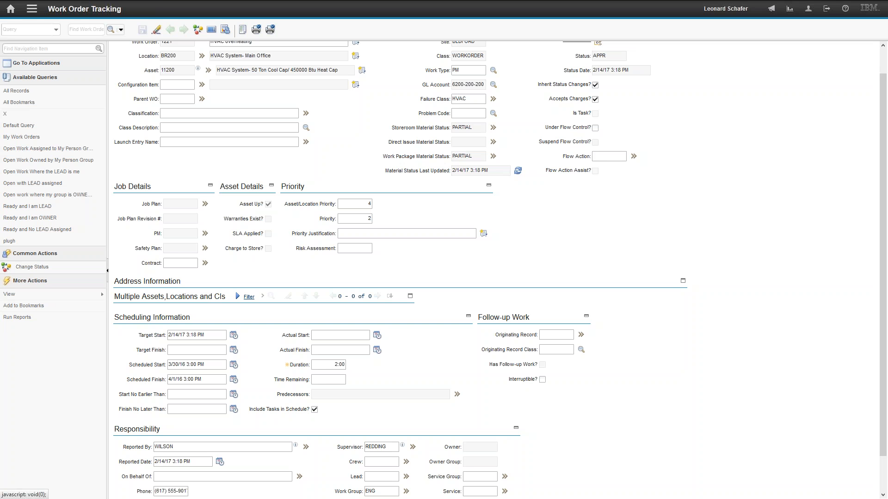
{"action": "left_click", "coordinate": [410, 296]}
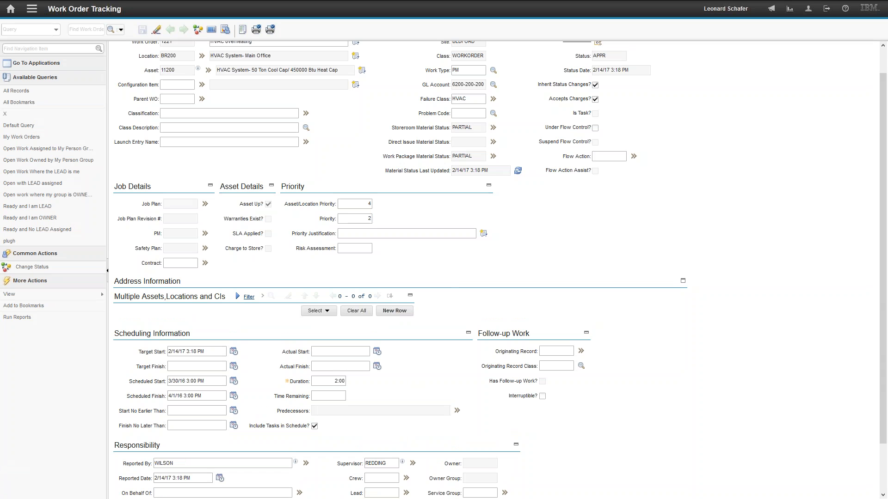
{"action": "left_click", "coordinate": [411, 296]}
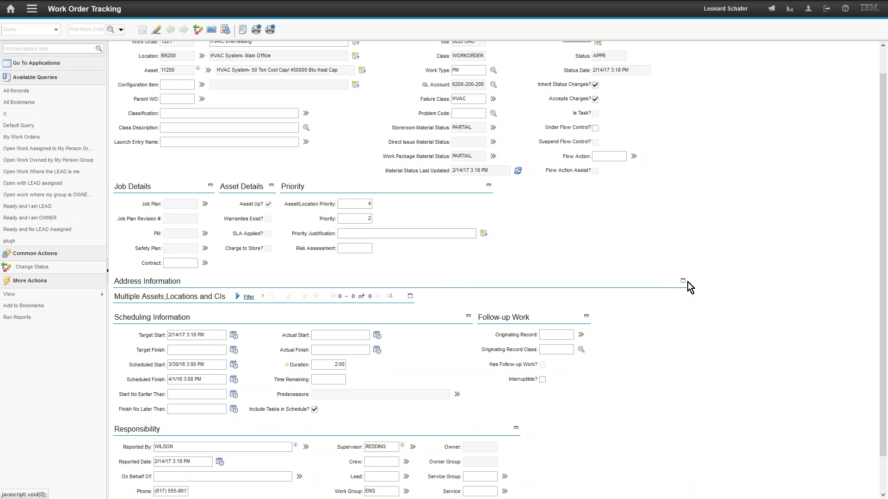
{"action": "left_click", "coordinate": [683, 280]}
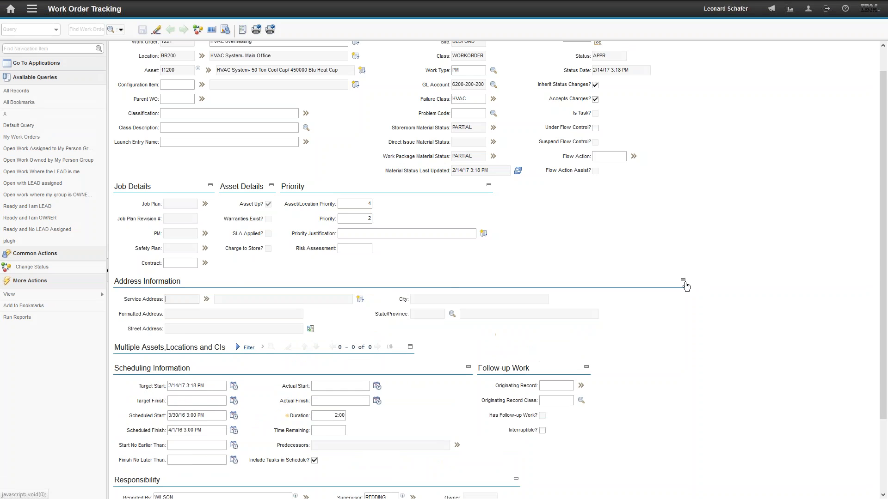
{"action": "left_click", "coordinate": [683, 280]}
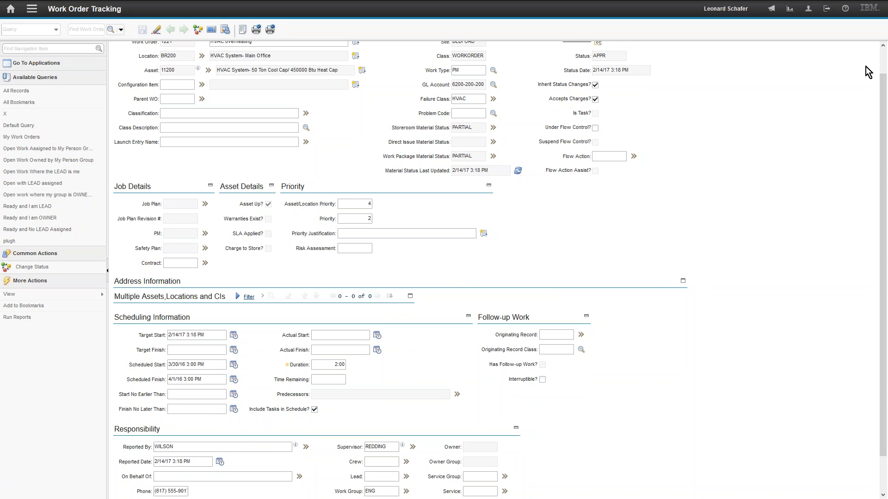
Review the work order's plans with its tasks and planned labor, and return to the start center
{"action": "scroll", "coordinate": [883, 64], "scroll_direction": "up", "scroll_amount": 1}
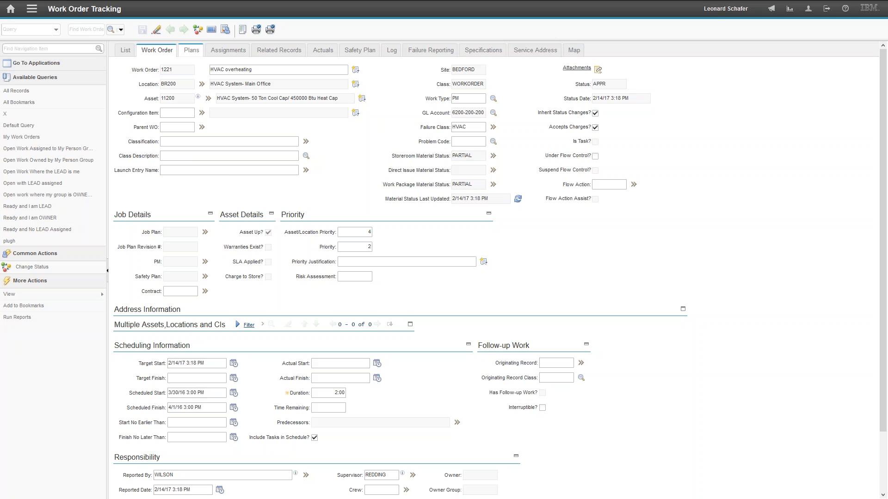
{"action": "left_click", "coordinate": [191, 49]}
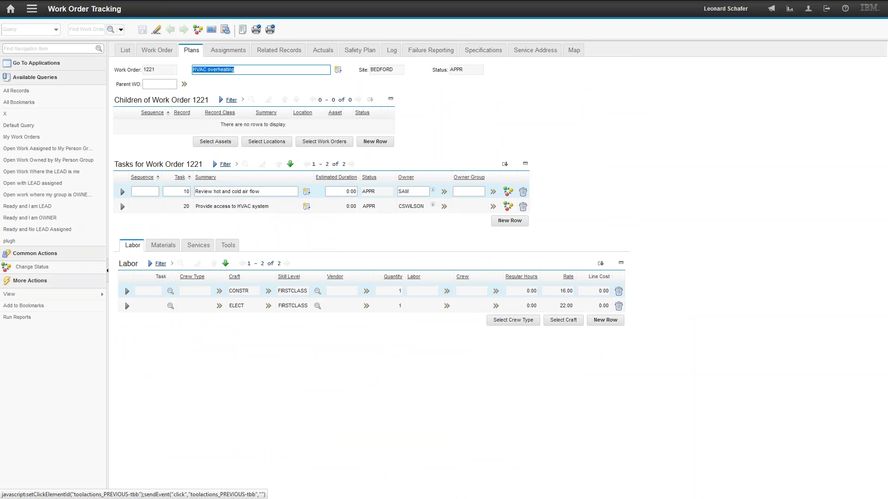
{"action": "left_click", "coordinate": [10, 10]}
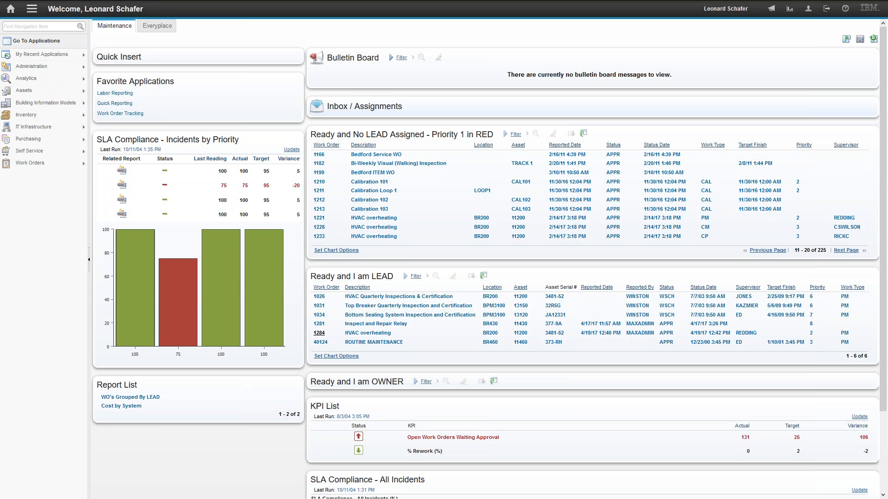
Open the HVAC overheating work order from Ready and I am LEAD, and go to the measurement value of task 10
{"action": "left_click", "coordinate": [319, 334]}
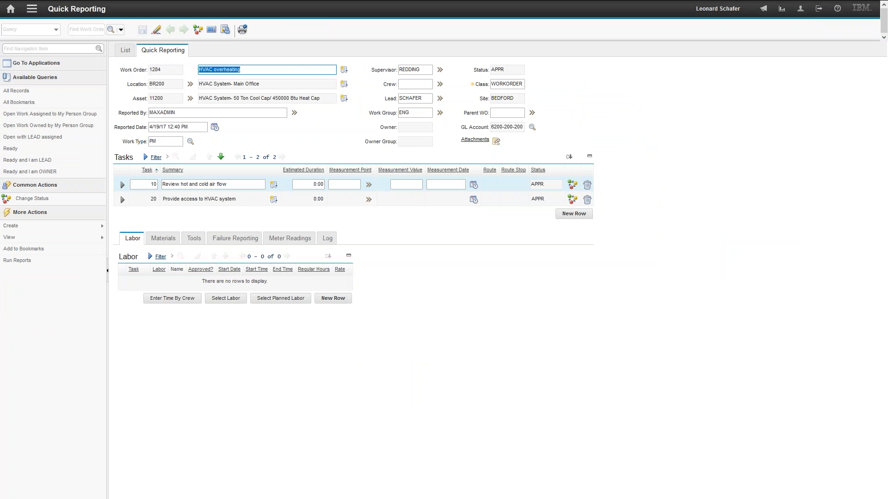
{"action": "left_click", "coordinate": [352, 185]}
{"action": "left_click", "coordinate": [407, 183]}
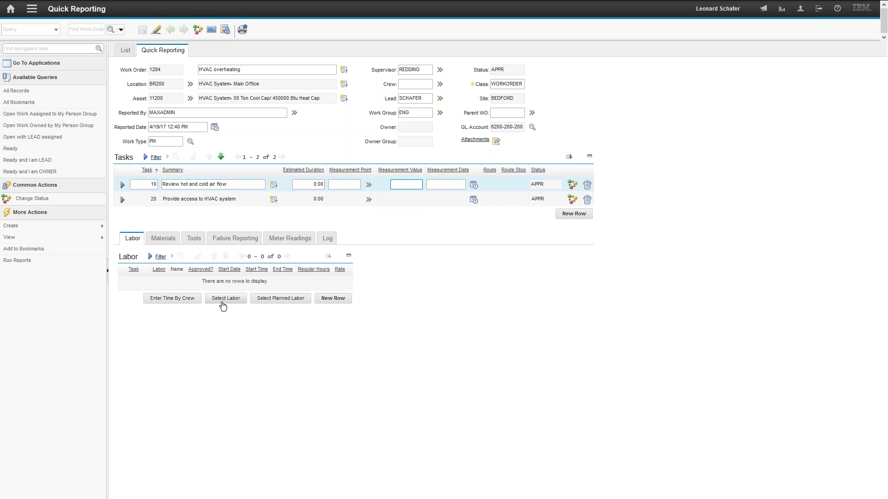
Review the planned labor, reserved items and planned tools offered for the work order, without selecting any
{"action": "left_click", "coordinate": [284, 299]}
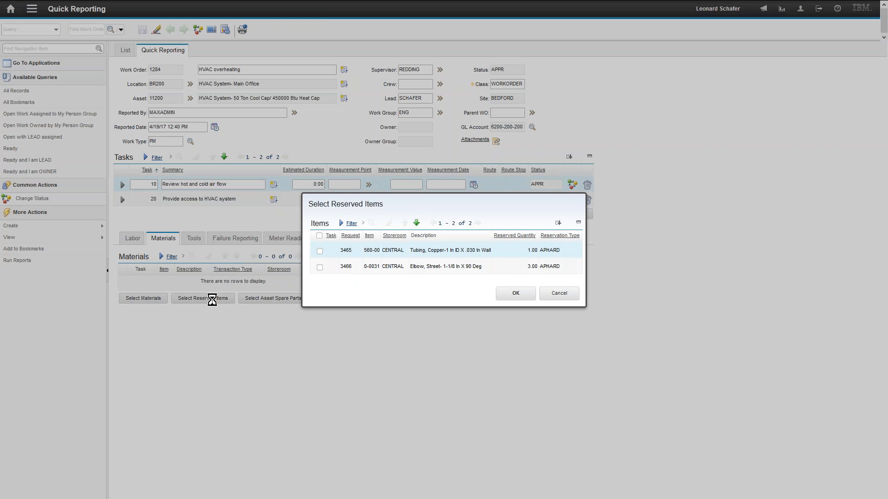
{"action": "left_click", "coordinate": [559, 293]}
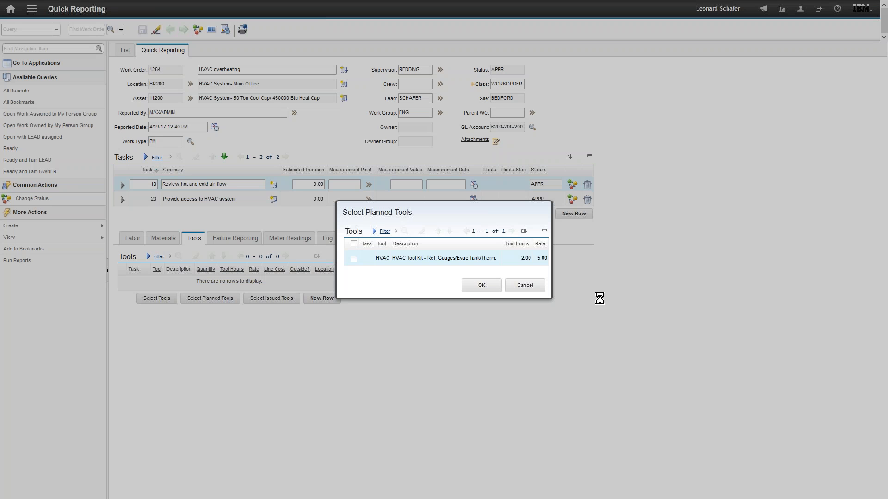
{"action": "left_click", "coordinate": [521, 287]}
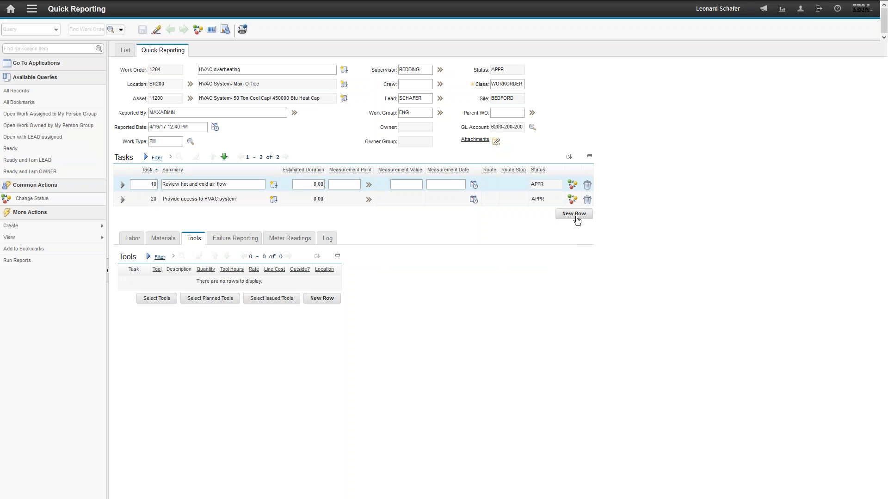
Try to select failure codes for the HVAC failure class in the work order's failure report
{"action": "left_click", "coordinate": [236, 238]}
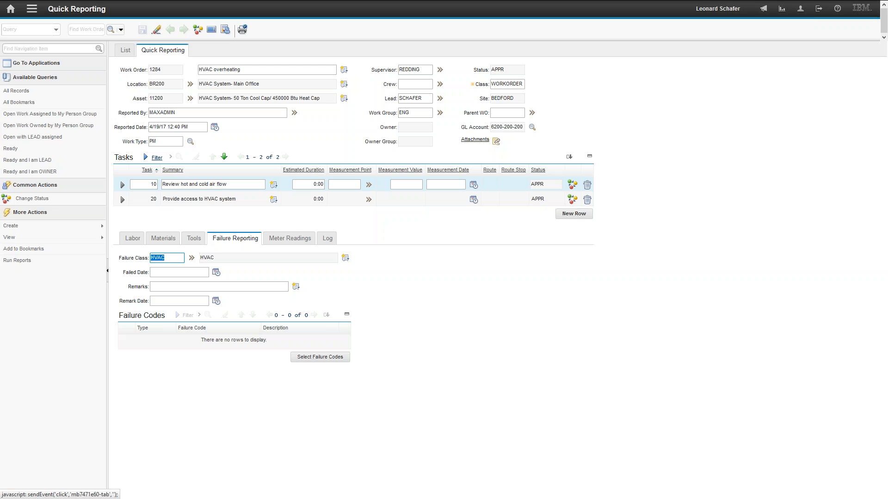
{"action": "left_click", "coordinate": [313, 359]}
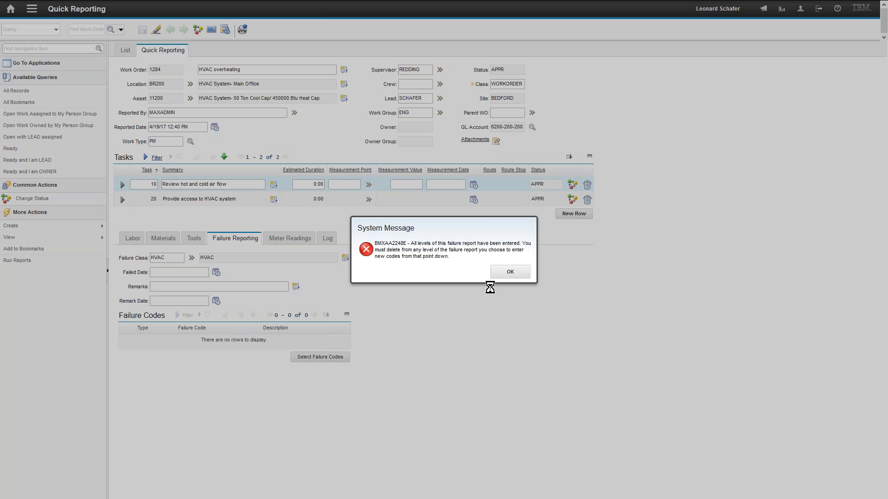
{"action": "left_click", "coordinate": [511, 272]}
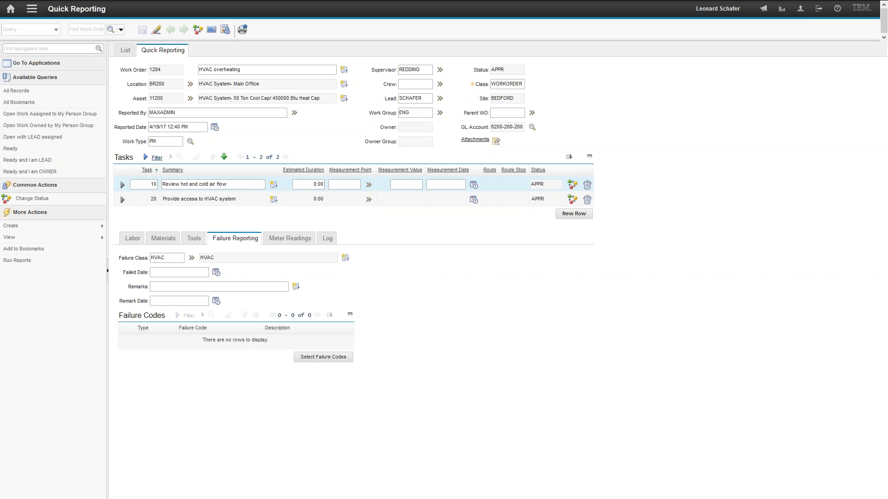
Check the work order's meter readings, work log and attachments
{"action": "left_click", "coordinate": [290, 238]}
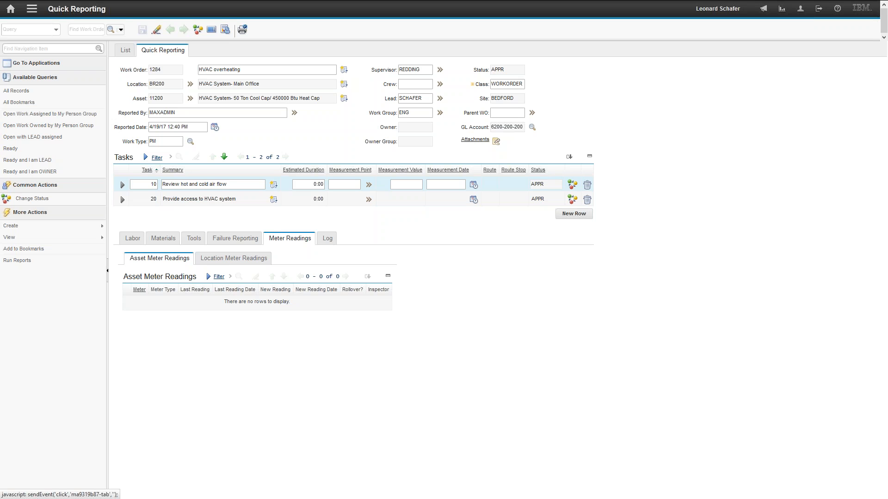
{"action": "left_click", "coordinate": [327, 238]}
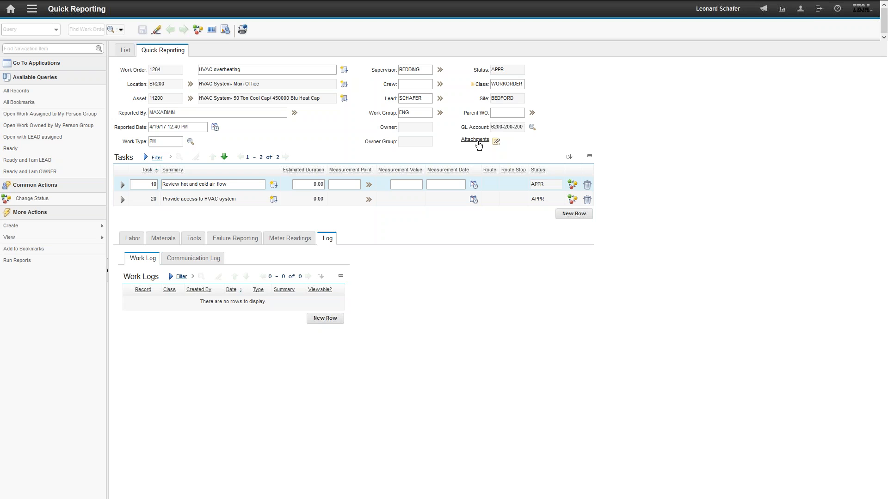
{"action": "left_click", "coordinate": [476, 140]}
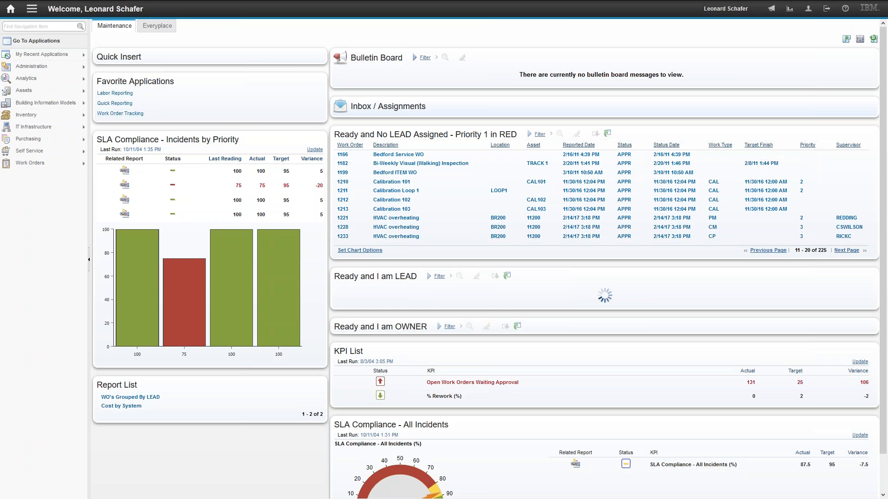
Sign in to the mobile version of Maximo with the account's user name and password
{"action": "mouse_move", "coordinate": [42, 55]}
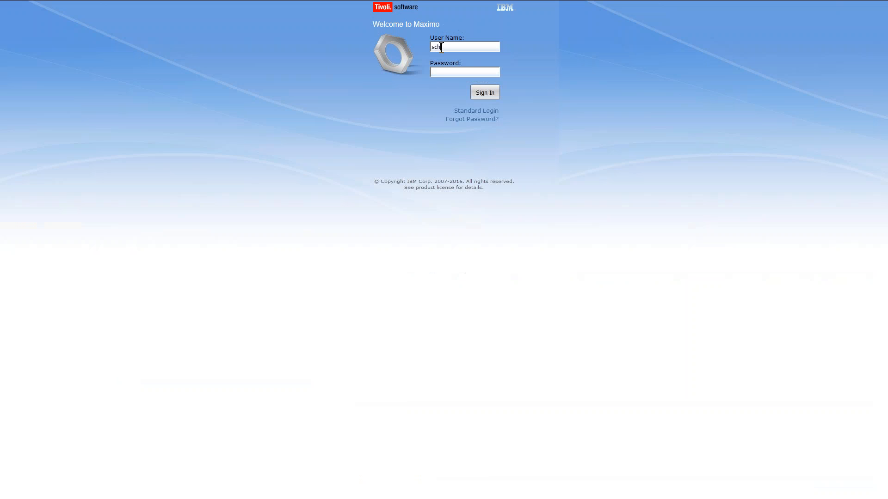
{"action": "type", "text": "afer"}
{"action": "key", "text": "Tab"}
{"action": "type", "text": "**************"}
{"action": "key", "text": "Return"}
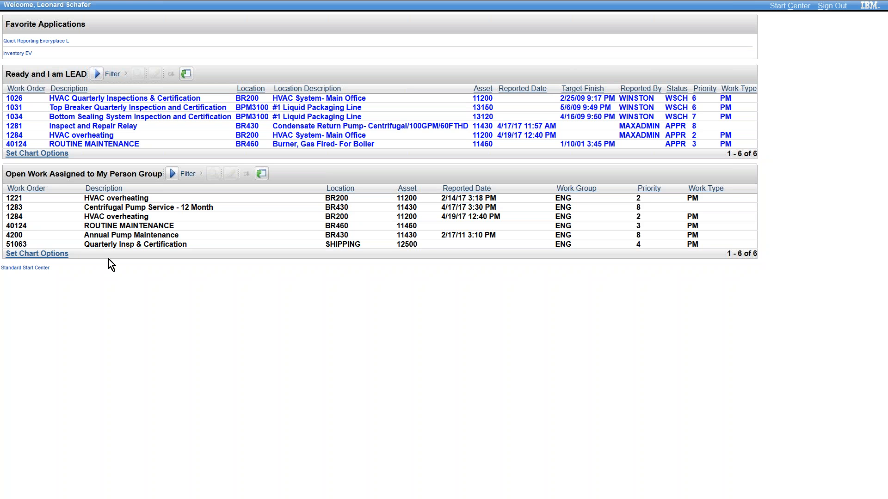
View the standard Everyplace start center, return to the mobile one, and open the HVAC overheating work order reported on 4/19/17
{"action": "left_click", "coordinate": [28, 268]}
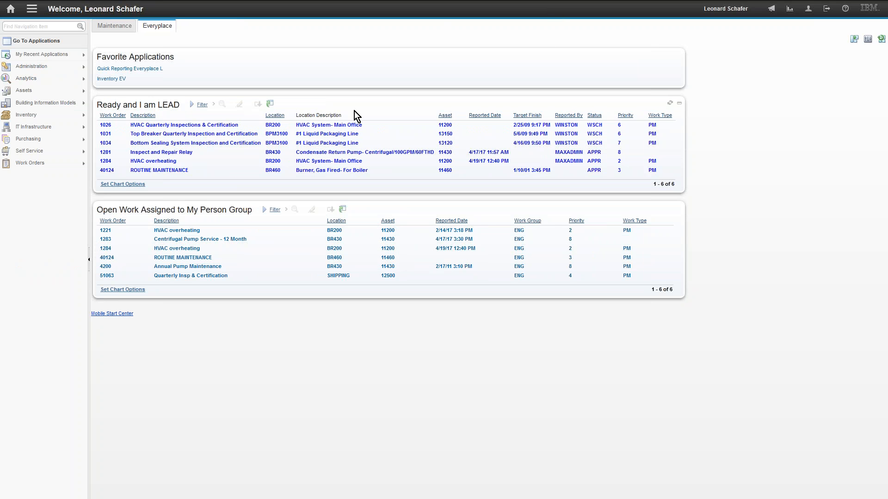
{"action": "left_click", "coordinate": [112, 314]}
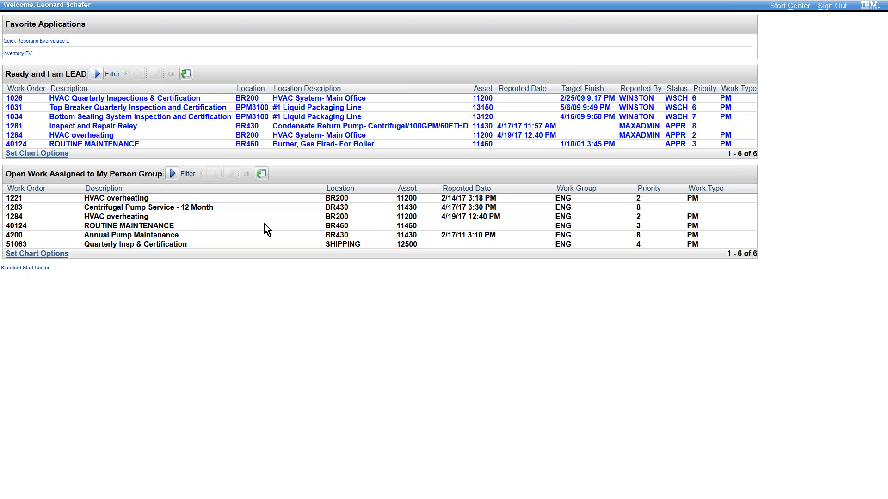
{"action": "left_click", "coordinate": [17, 198]}
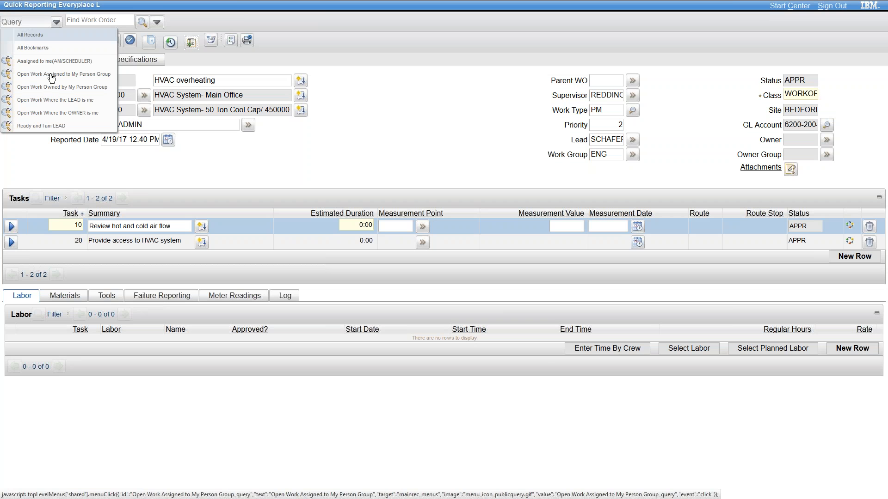
List the open work assigned to my person group and open the HVAC overheating work order reported on 2/14/17
{"action": "left_click", "coordinate": [20, 76]}
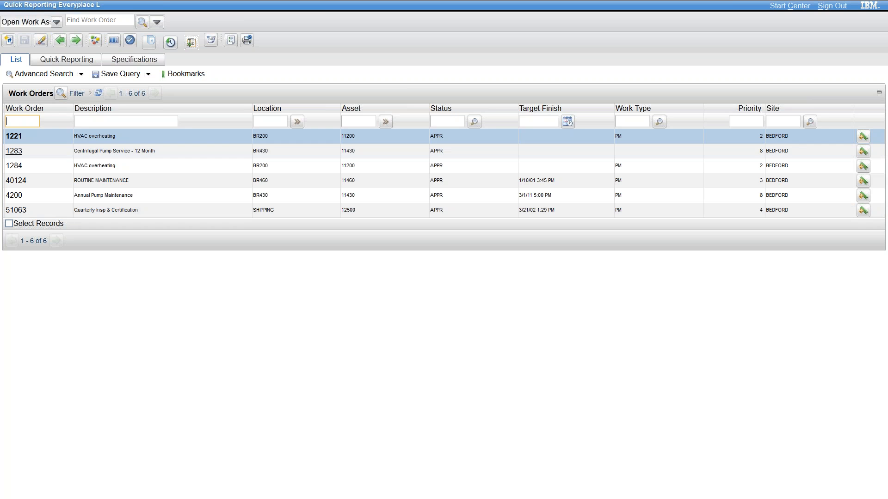
{"action": "left_click", "coordinate": [15, 137]}
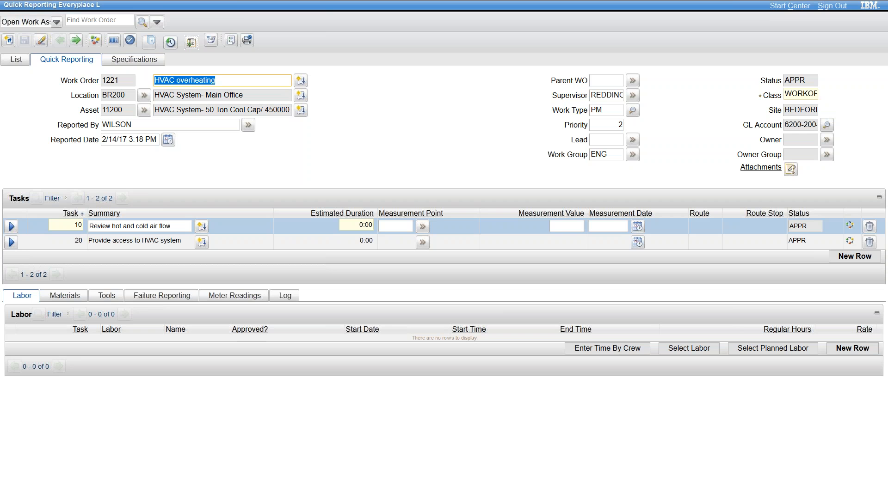
{"action": "left_click", "coordinate": [603, 140]}
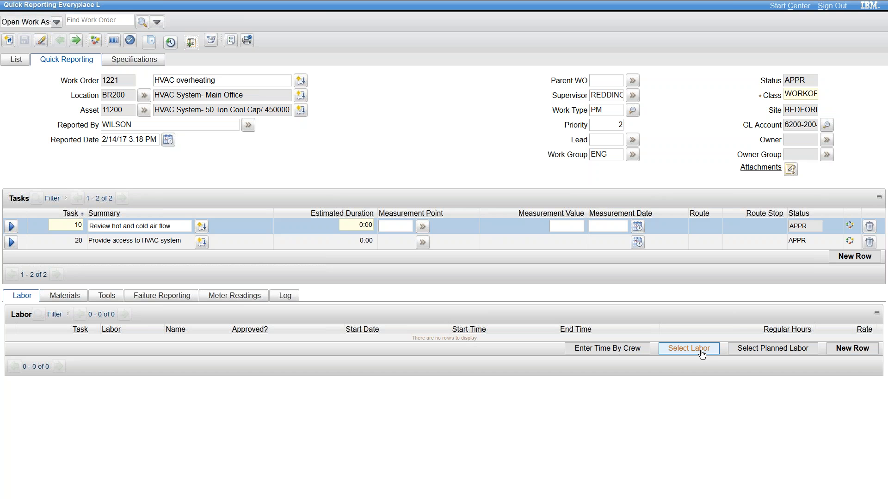
View the planned labor and reserved items available for selection on the HVAC overheating work order, without selecting any
{"action": "left_click", "coordinate": [772, 349]}
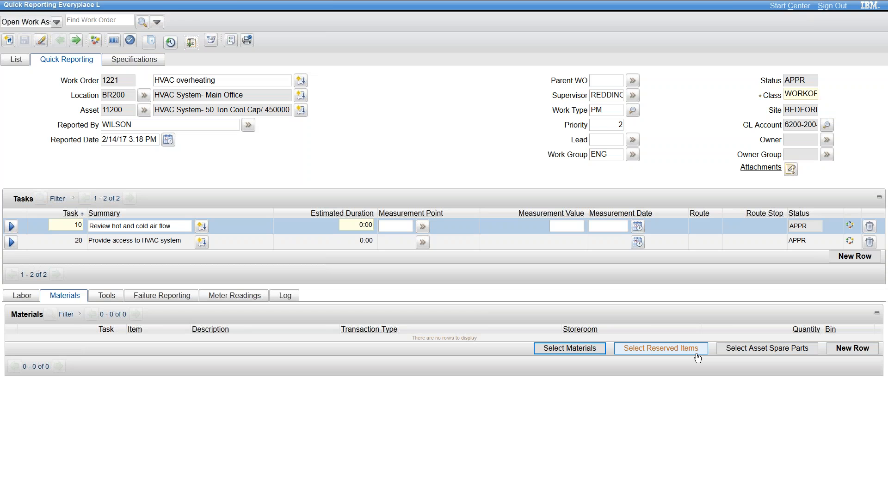
{"action": "left_click", "coordinate": [696, 353]}
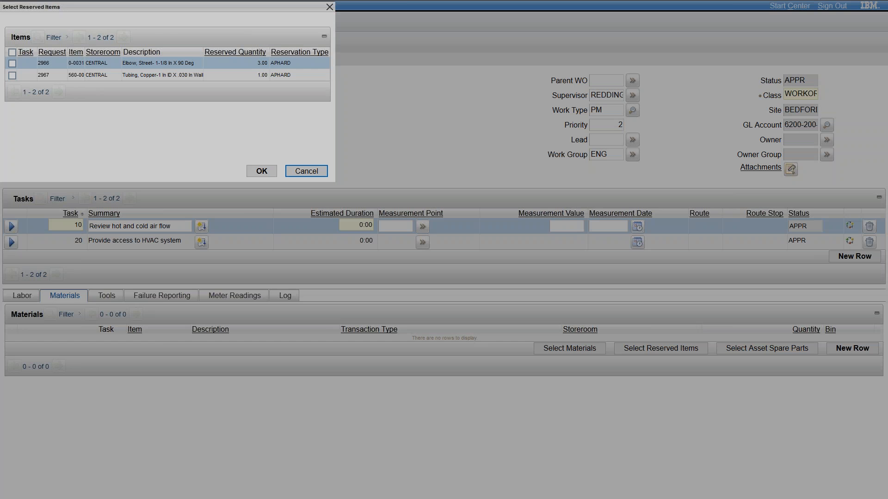
{"action": "left_click", "coordinate": [300, 172]}
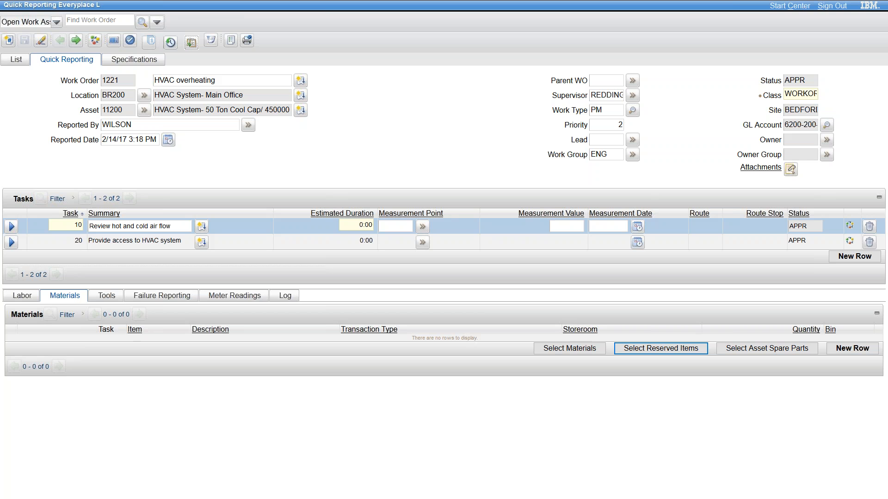
{"action": "left_click", "coordinate": [661, 350]}
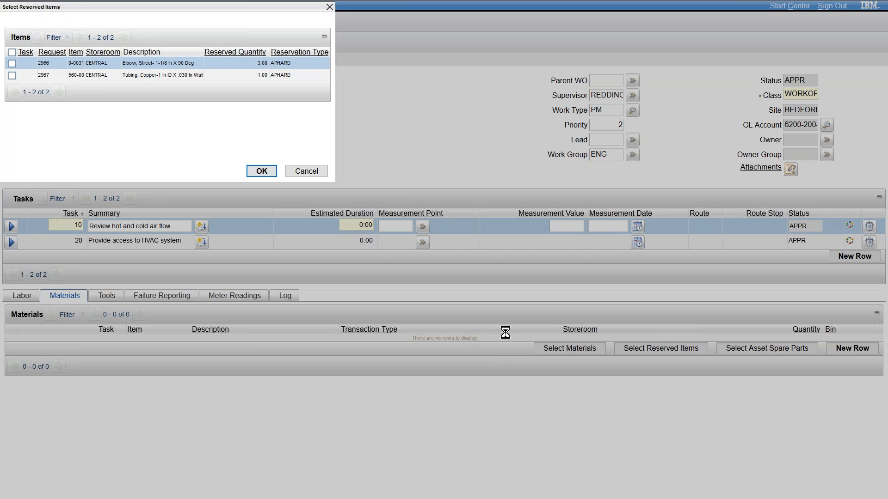
{"action": "left_click_drag", "start_coordinate": [185, 12], "coordinate": [229, 87]}
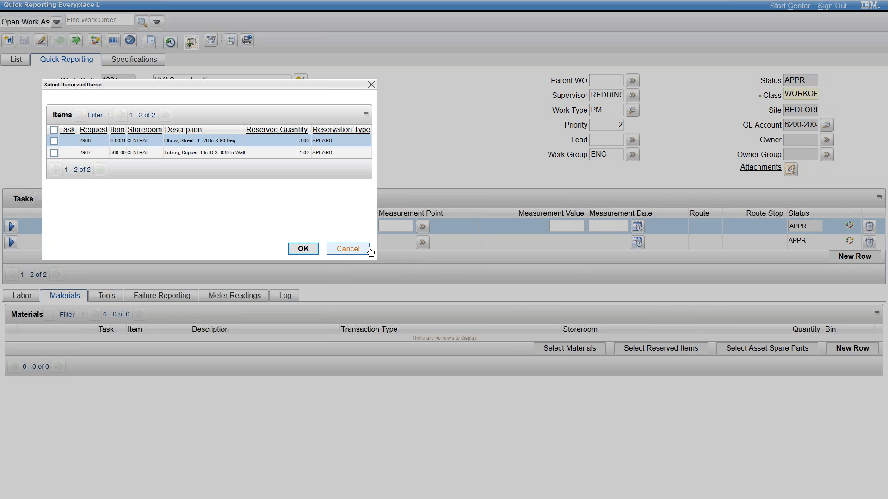
{"action": "left_click", "coordinate": [349, 249]}
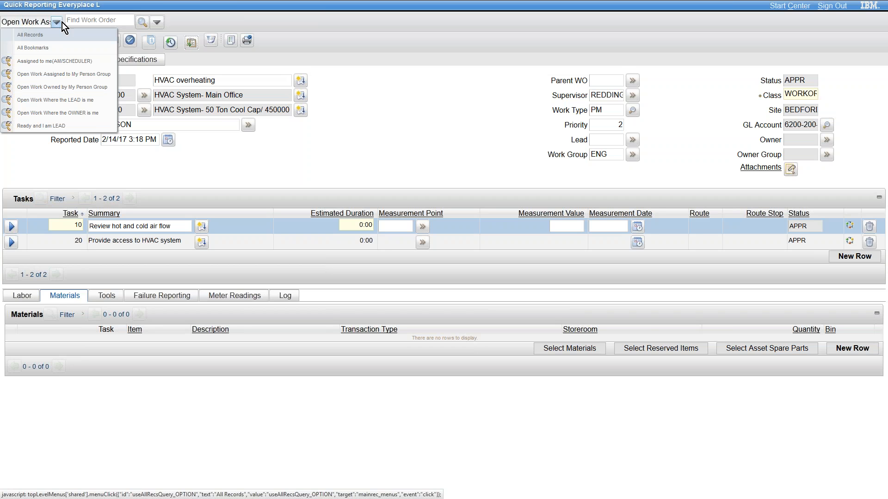
{"action": "left_click", "coordinate": [95, 22]}
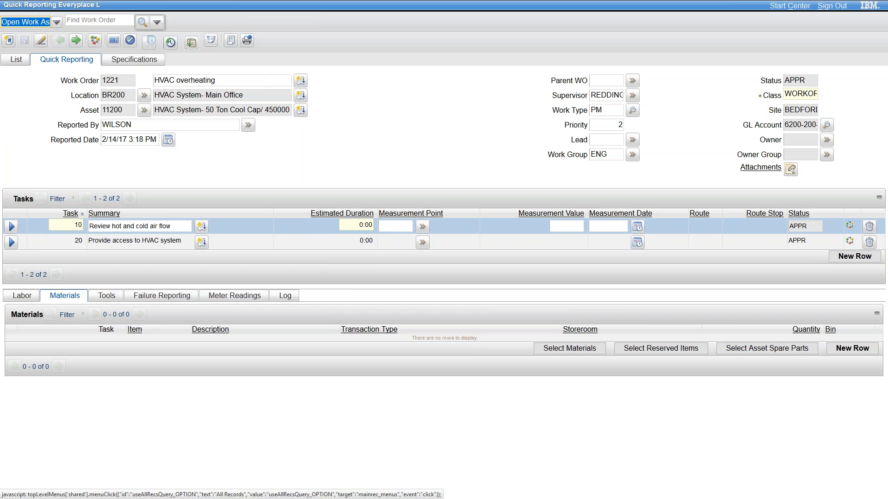
Review the work order's cost totals and its status history
{"action": "left_click", "coordinate": [149, 42]}
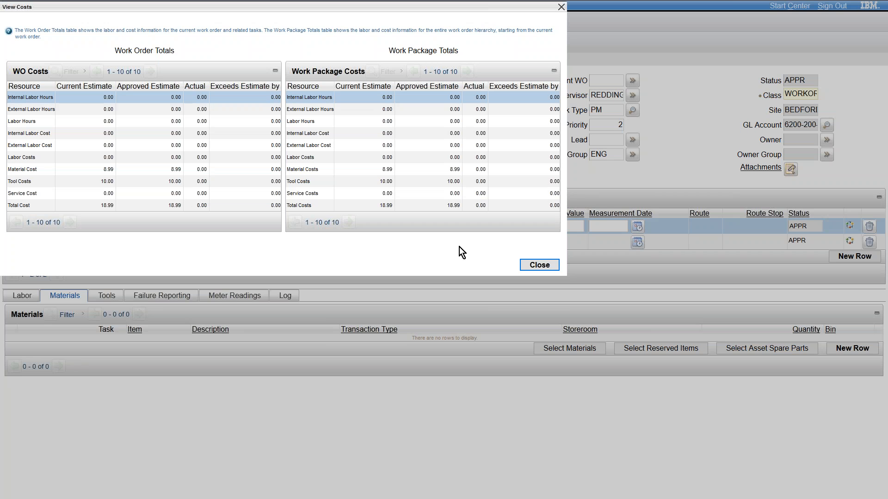
{"action": "left_click", "coordinate": [538, 265]}
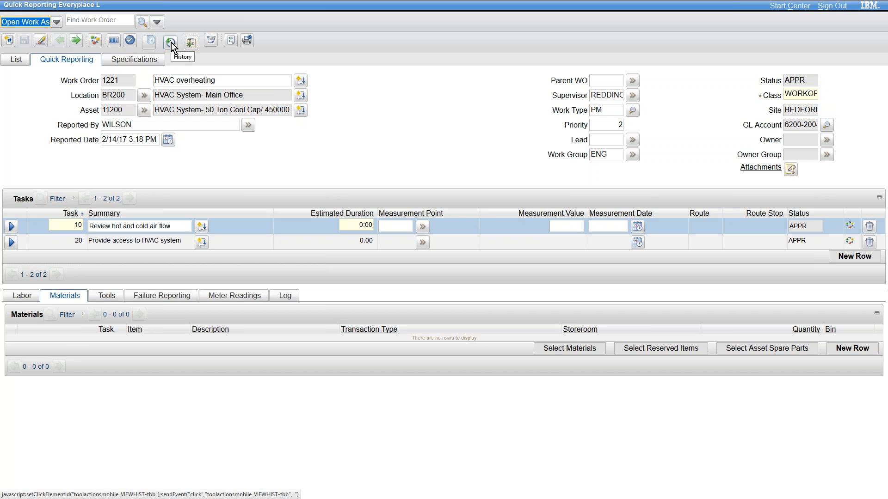
{"action": "left_click", "coordinate": [171, 43]}
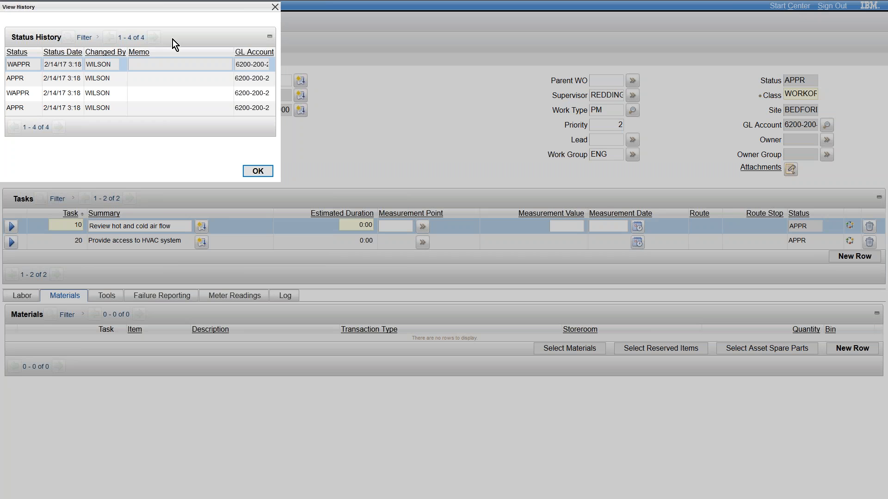
{"action": "left_click_drag", "start_coordinate": [165, 12], "coordinate": [235, 68]}
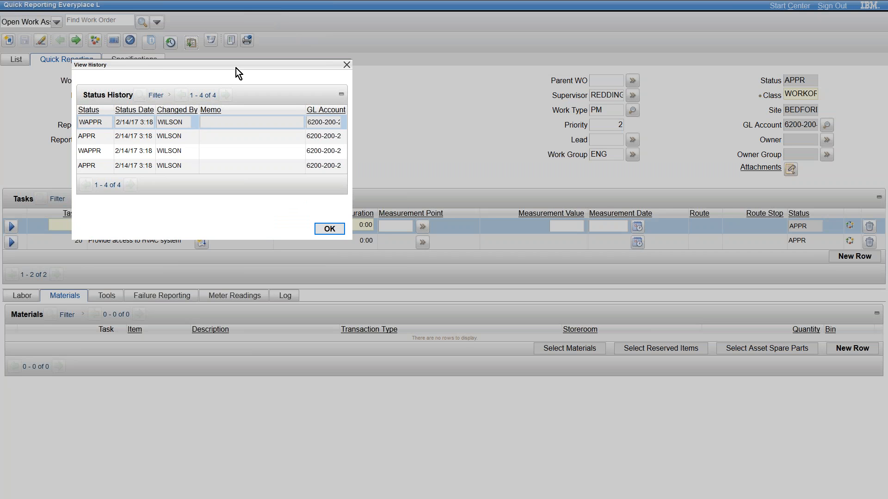
{"action": "left_click", "coordinate": [329, 229]}
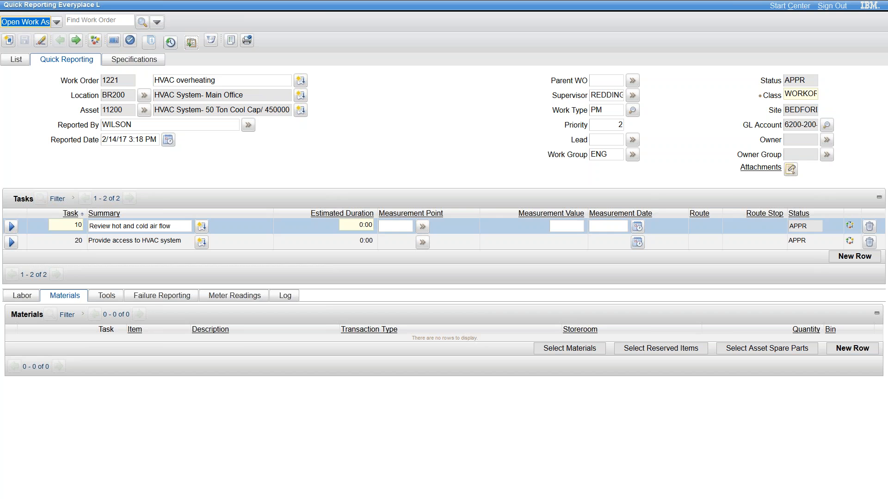
{"action": "left_click", "coordinate": [611, 156]}
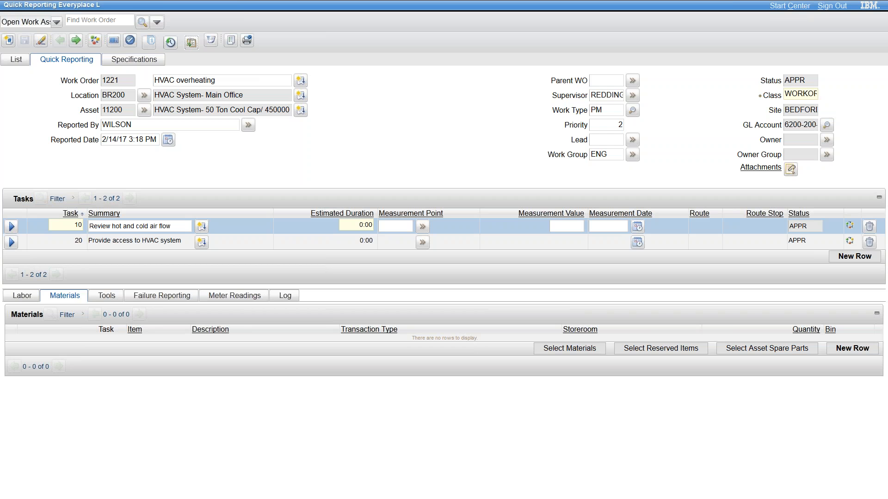
Start a new work order to check its default status, and return to the start center without saving it
{"action": "left_click", "coordinate": [8, 41]}
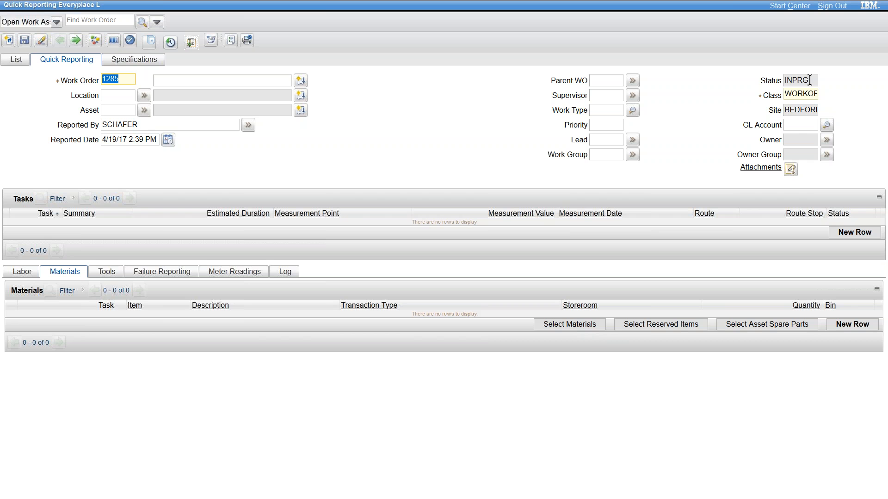
{"action": "left_click", "coordinate": [809, 80]}
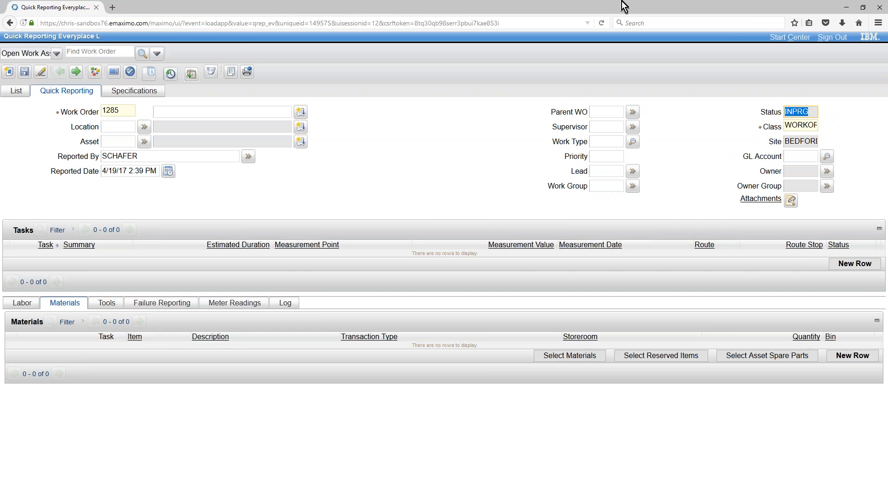
{"action": "left_click", "coordinate": [792, 39]}
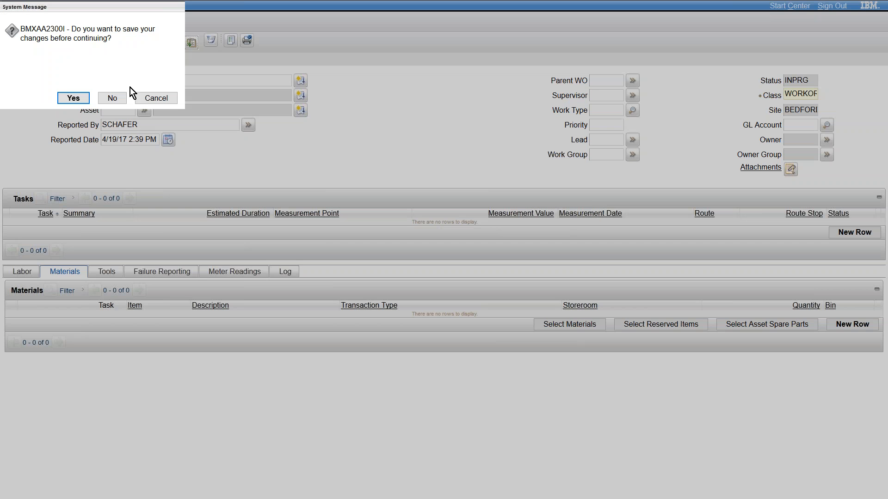
{"action": "left_click", "coordinate": [112, 98]}
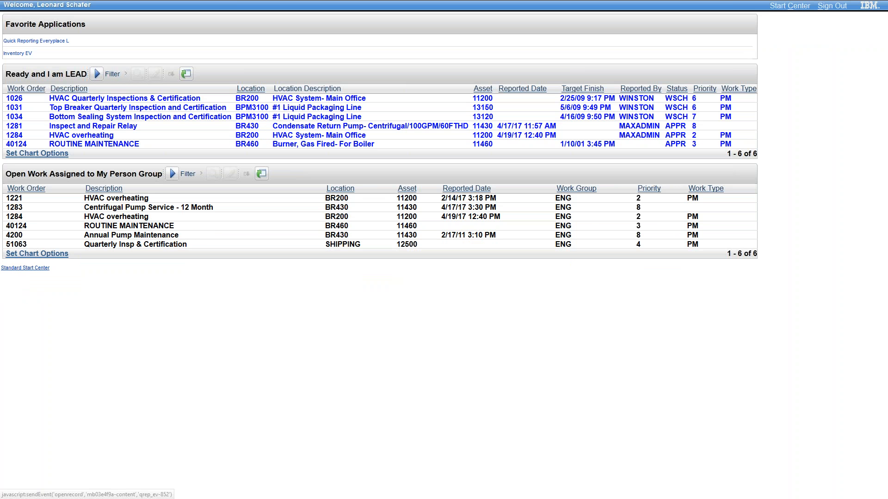
From the standard start center, open Work Order Req, list the BEDFORD site work orders, and open work order 1000
{"action": "left_click", "coordinate": [36, 268]}
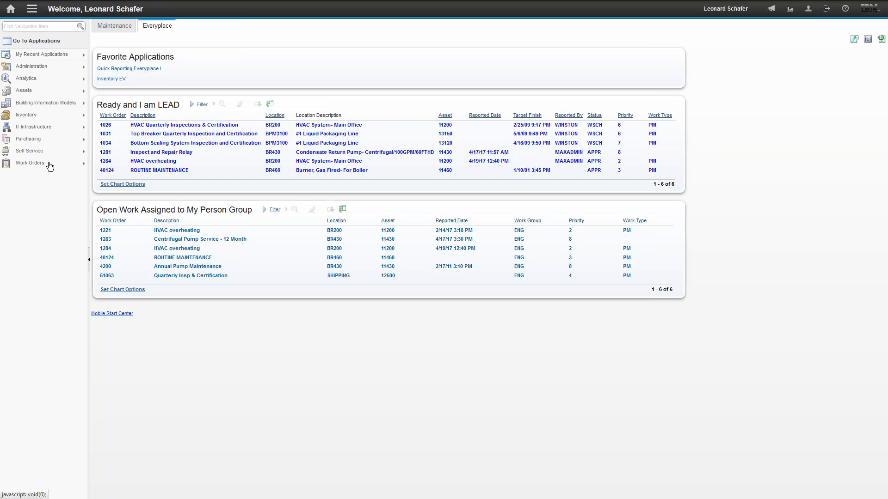
{"action": "mouse_move", "coordinate": [30, 165]}
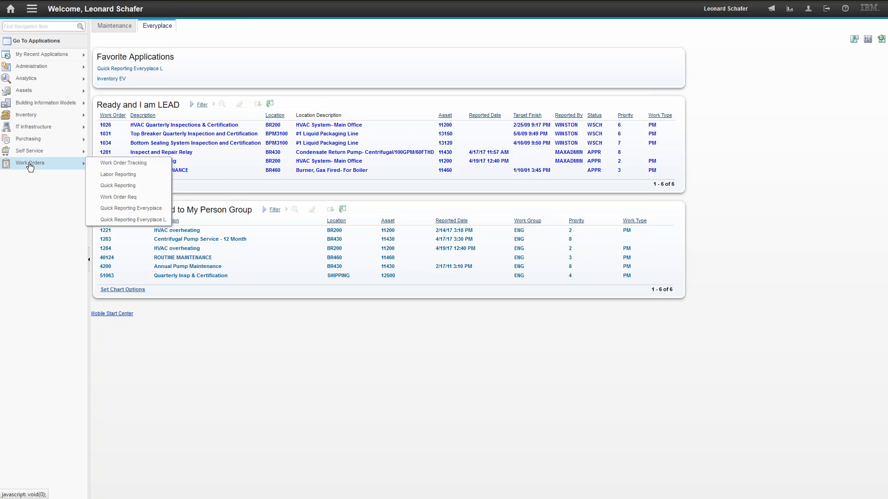
{"action": "left_click", "coordinate": [116, 197]}
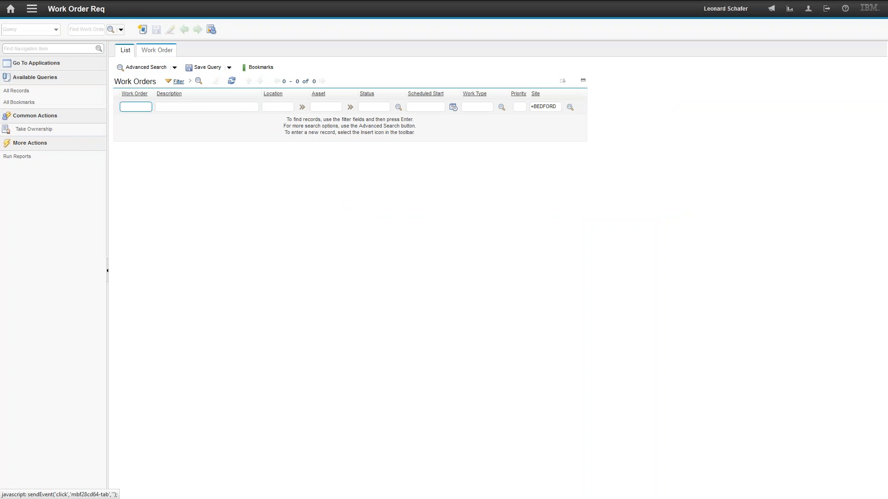
{"action": "left_click", "coordinate": [198, 82]}
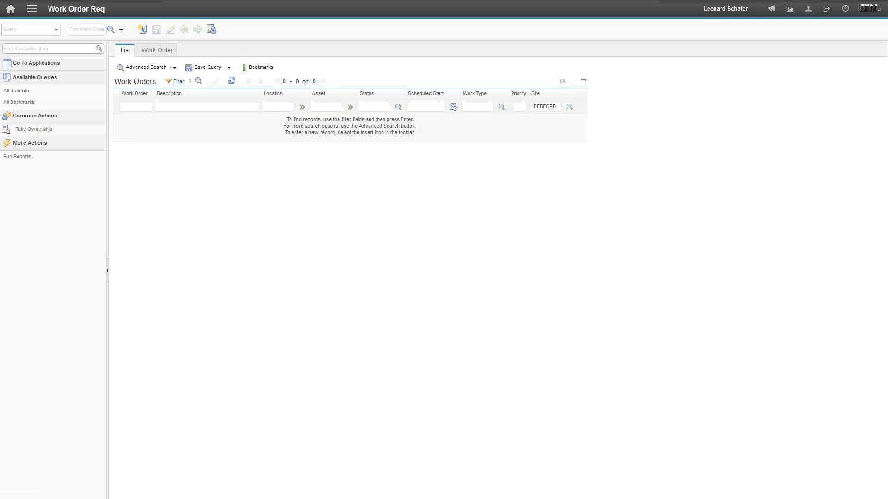
{"action": "left_click", "coordinate": [127, 121]}
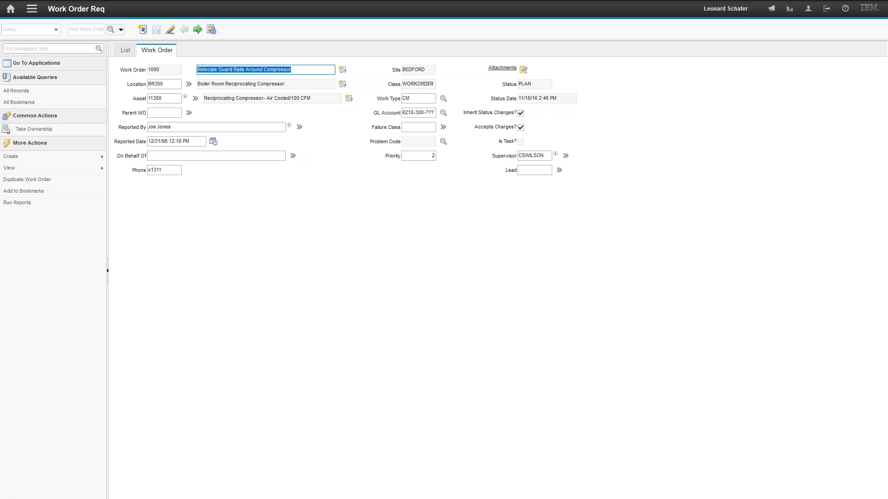
Switch to Quick Reporting, list all records, and check which options are available for saving queries
{"action": "left_click", "coordinate": [33, 10]}
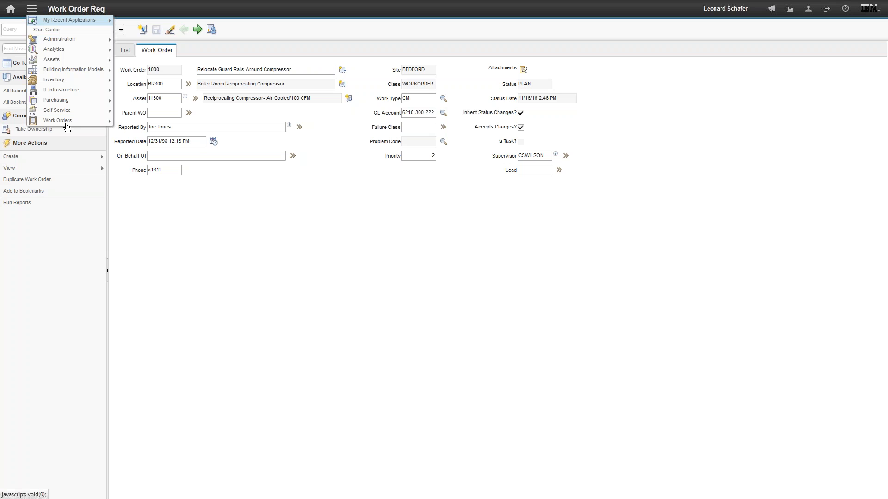
{"action": "mouse_move", "coordinate": [65, 123]}
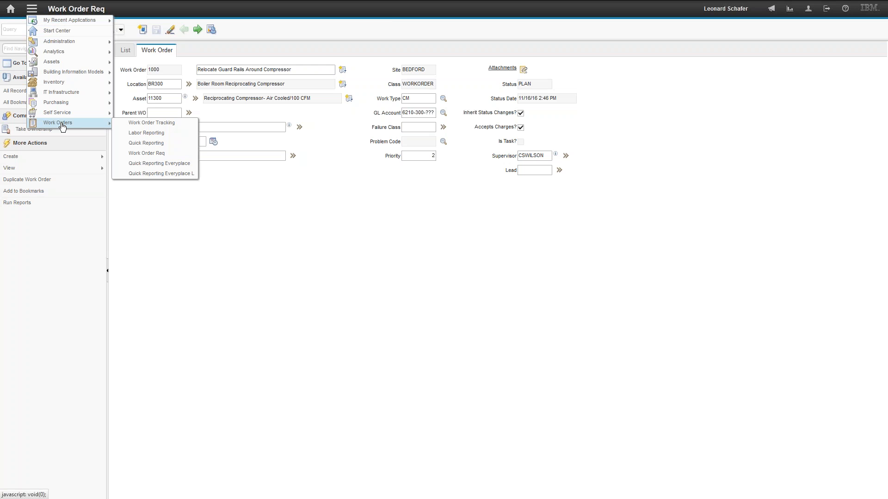
{"action": "left_click", "coordinate": [149, 153]}
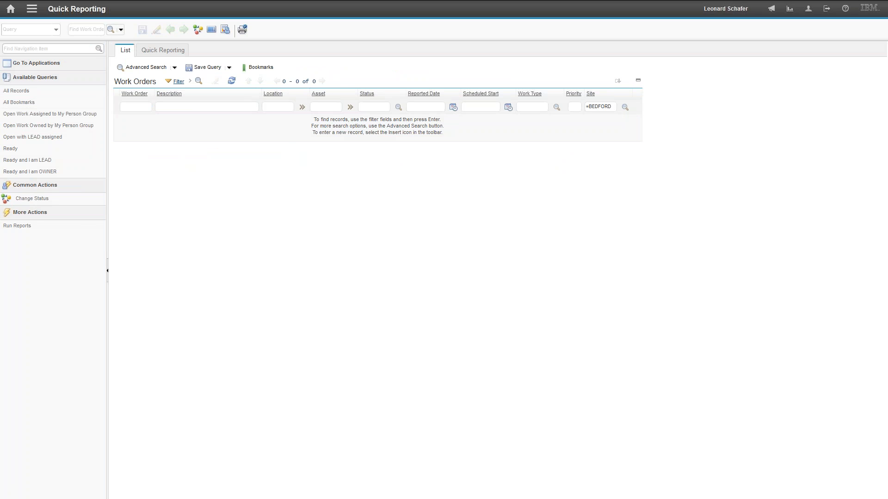
{"action": "left_click", "coordinate": [18, 91]}
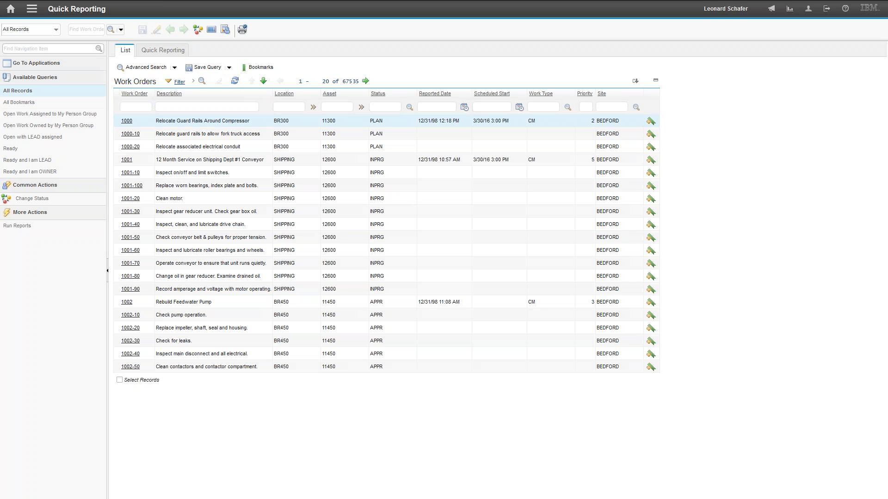
{"action": "left_click", "coordinate": [229, 68]}
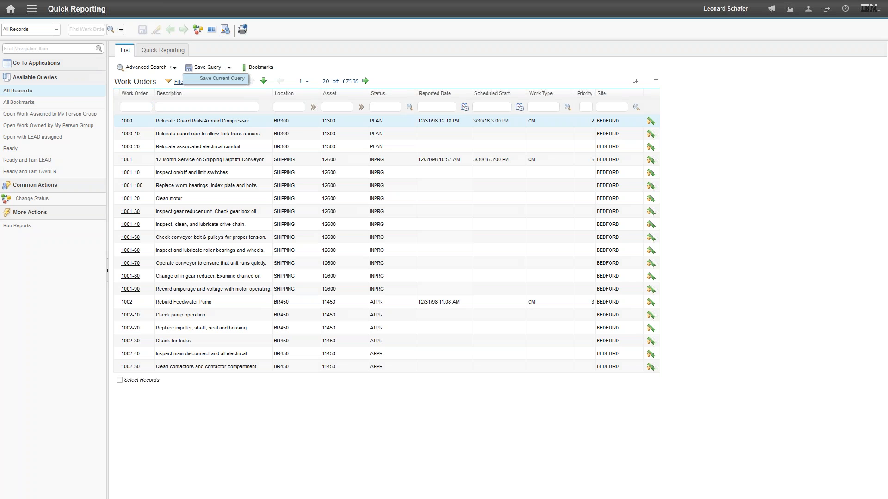
{"action": "left_click", "coordinate": [220, 78]}
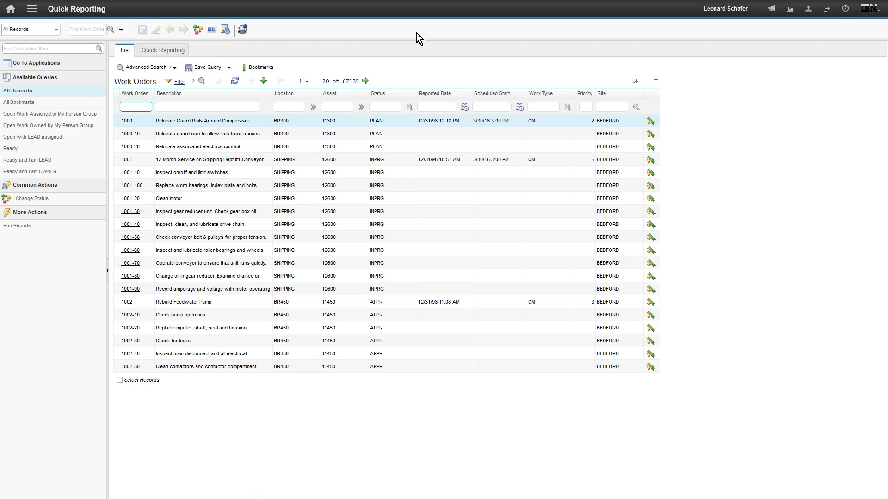
Sign out and sign back in as maxadmin, entering the account password
{"action": "left_click", "coordinate": [826, 9]}
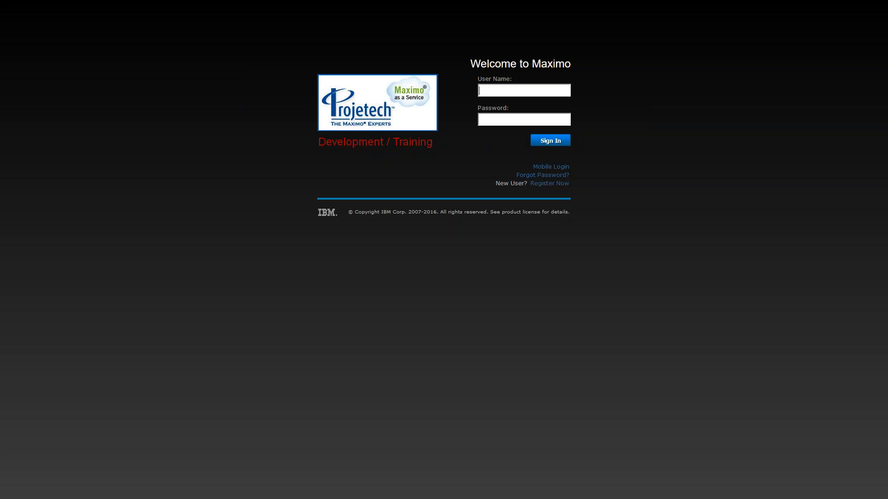
{"action": "type", "text": "maxadmin"}
{"action": "key", "text": "Tab"}
{"action": "type", "text": "••••••••••••••"}
{"action": "key", "text": "Return"}
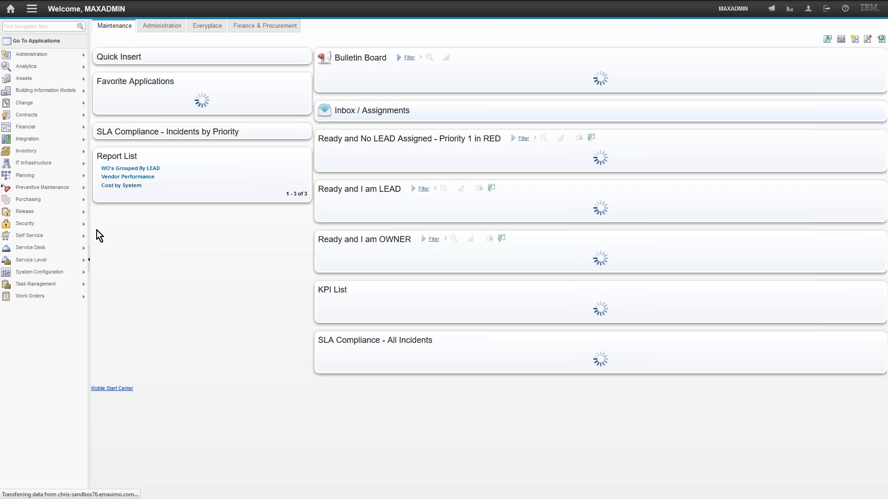
Open Quick Reporting Everyplace L and show the clause of the saved query Open Work Assigned to My Person Group
{"action": "mouse_move", "coordinate": [59, 299]}
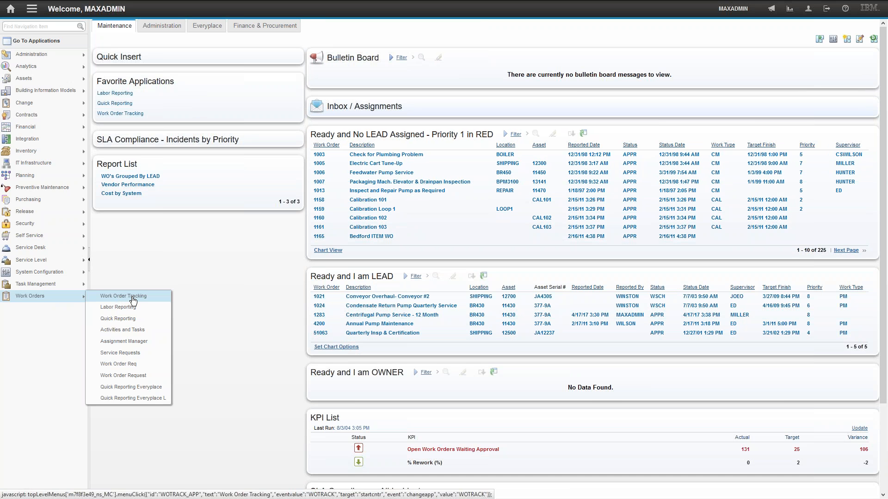
{"action": "left_click", "coordinate": [120, 389]}
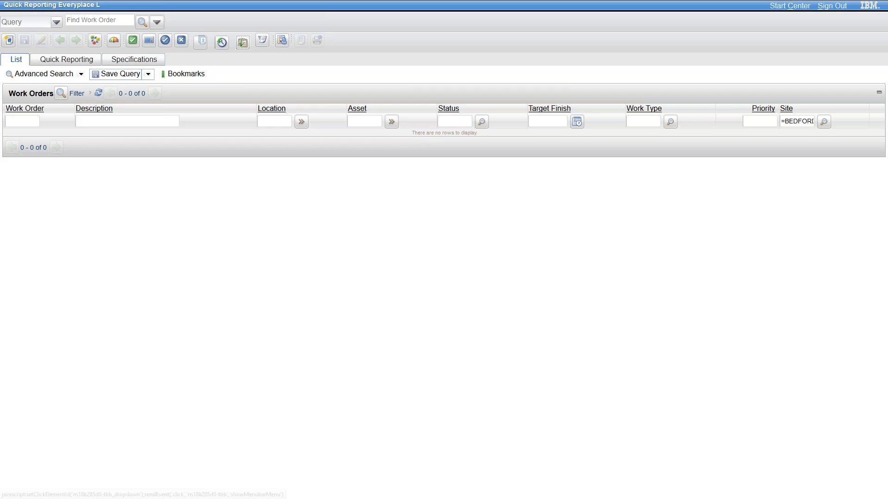
{"action": "left_click", "coordinate": [148, 74]}
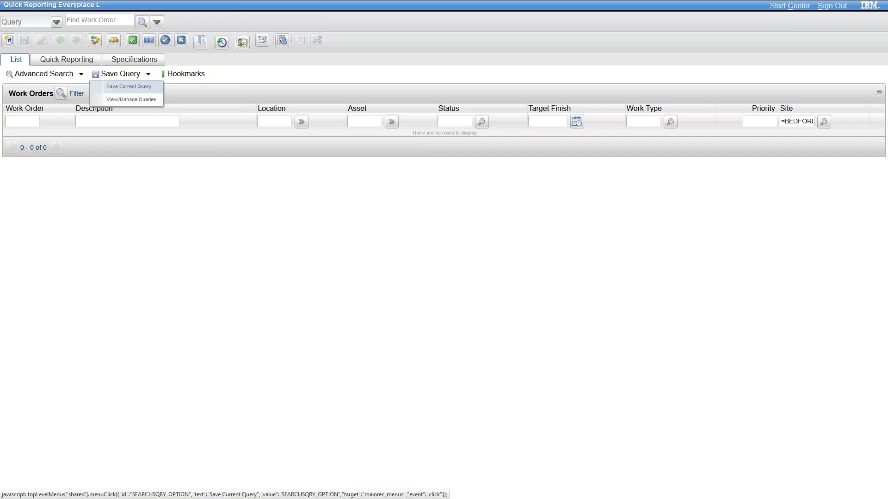
{"action": "left_click", "coordinate": [132, 101]}
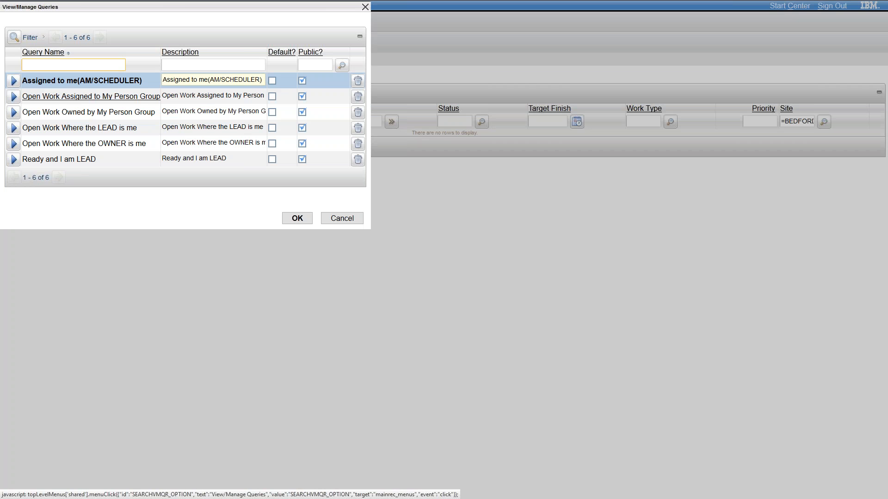
{"action": "left_click", "coordinate": [15, 99]}
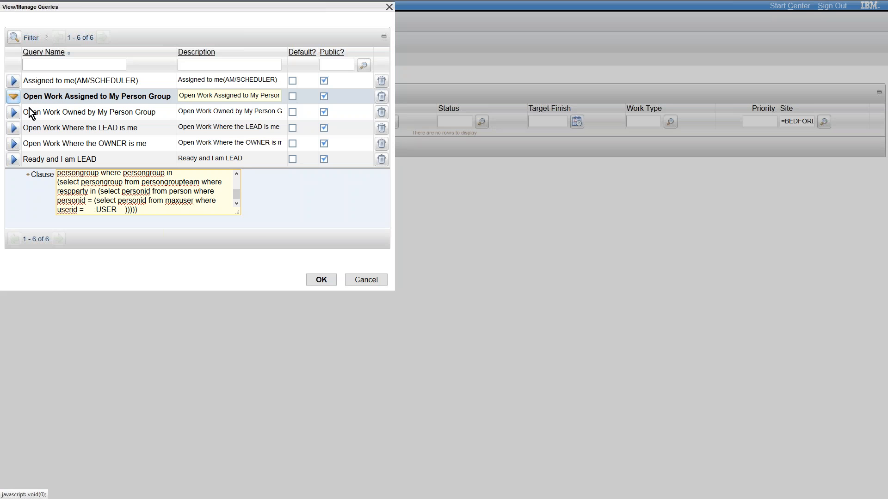
Copy the full clause of the Open Work Assigned to My Person Group query into a blank Word document
{"action": "left_click_drag", "start_coordinate": [151, 211], "coordinate": [50, 147]}
{"action": "key", "text": "ctrl+c"}
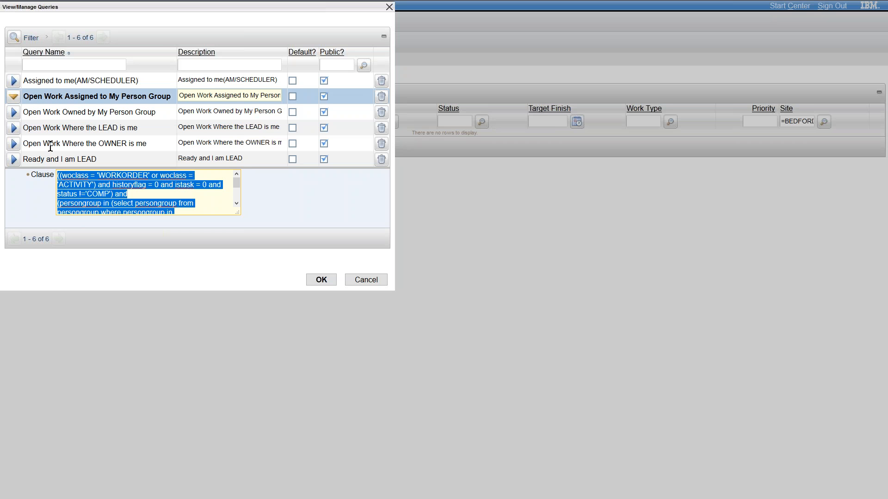
{"action": "key", "text": "super"}
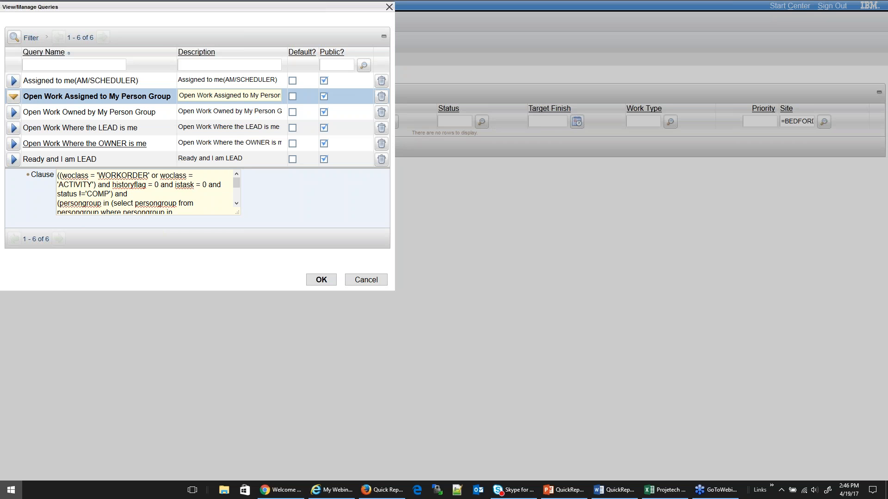
{"action": "left_click", "coordinate": [147, 190]}
{"action": "scroll", "coordinate": [148, 192], "scroll_direction": "down", "scroll_amount": 1}
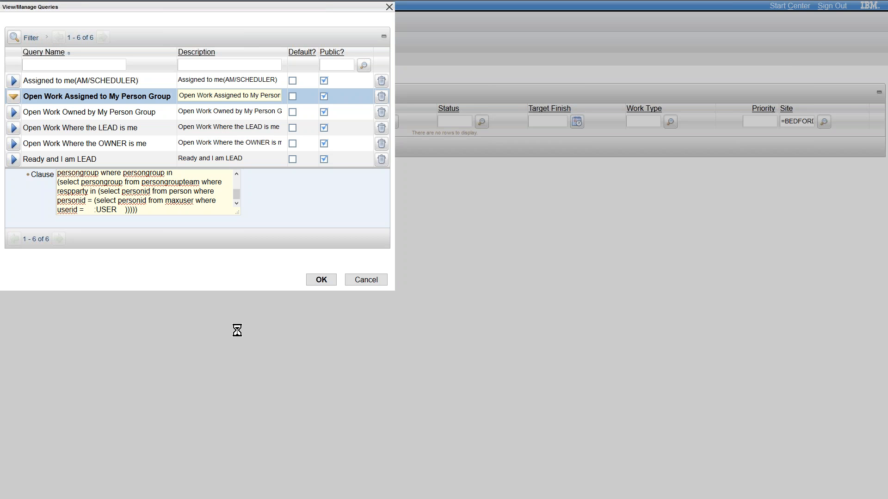
{"action": "left_click_drag", "start_coordinate": [397, 56], "coordinate": [467, 0]}
{"action": "key", "text": "ctrl+v"}
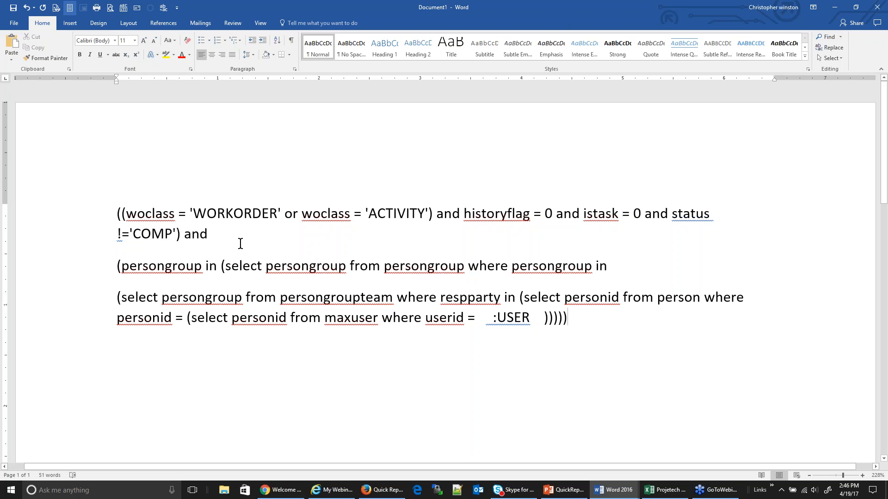
Examine the pasted clause's work order class, history, task and status conditions, its person group subqueries, and the :USER variable
{"action": "left_click", "coordinate": [239, 244]}
{"action": "left_click_drag", "start_coordinate": [643, 212], "coordinate": [125, 211]}
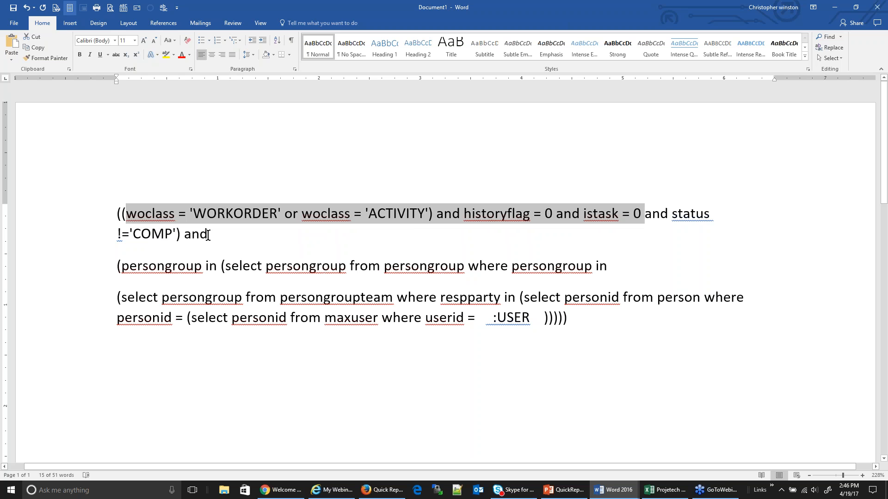
{"action": "left_click", "coordinate": [130, 234]}
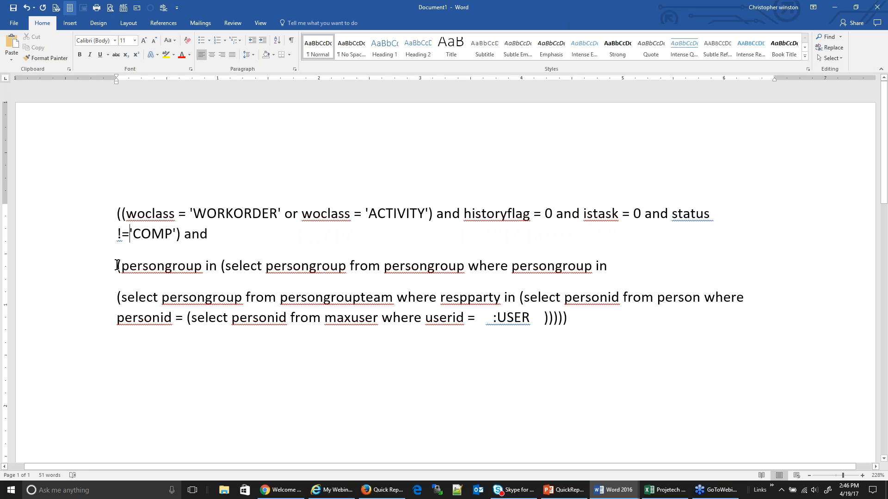
{"action": "left_click_drag", "start_coordinate": [116, 265], "coordinate": [732, 321]}
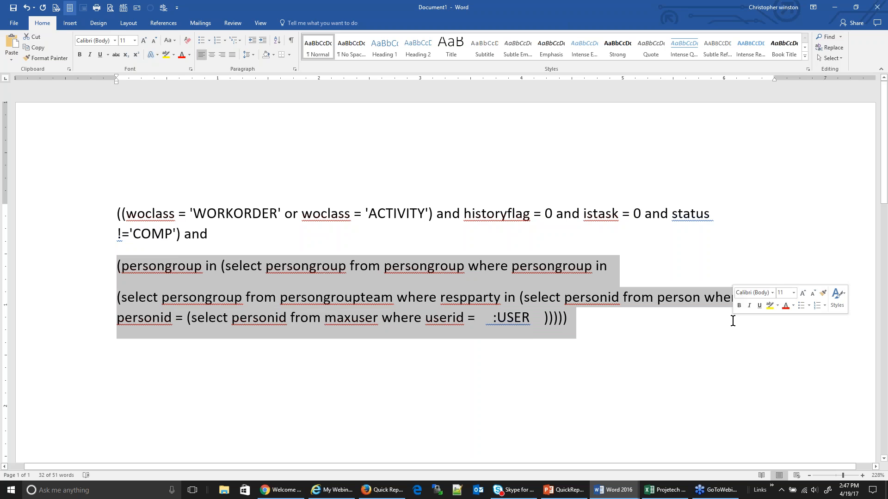
{"action": "left_click", "coordinate": [521, 318]}
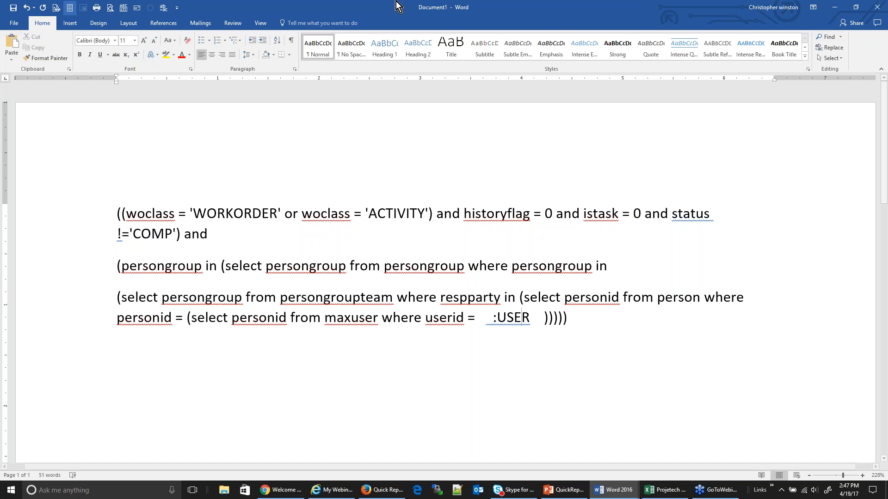
Copy the clause of the Open Work Where the LEAD is me query from Maximo into the Word document
{"action": "left_click_drag", "start_coordinate": [390, 8], "coordinate": [393, 295]}
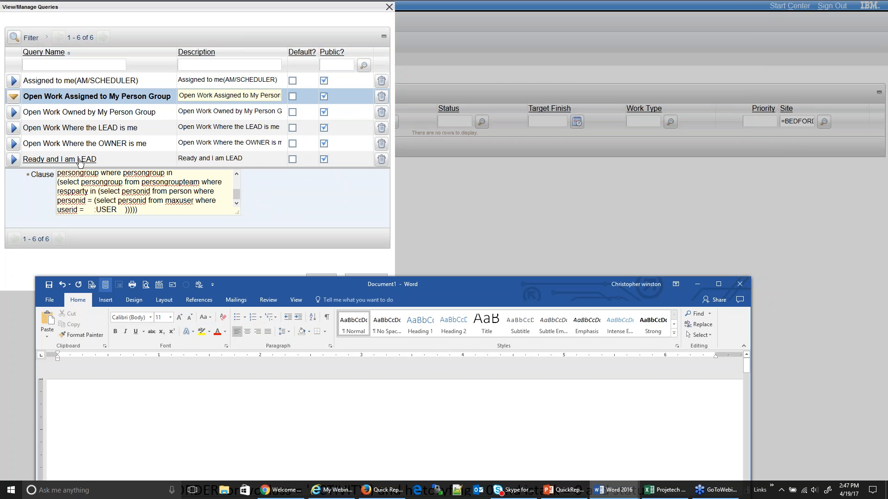
{"action": "left_click", "coordinate": [113, 164]}
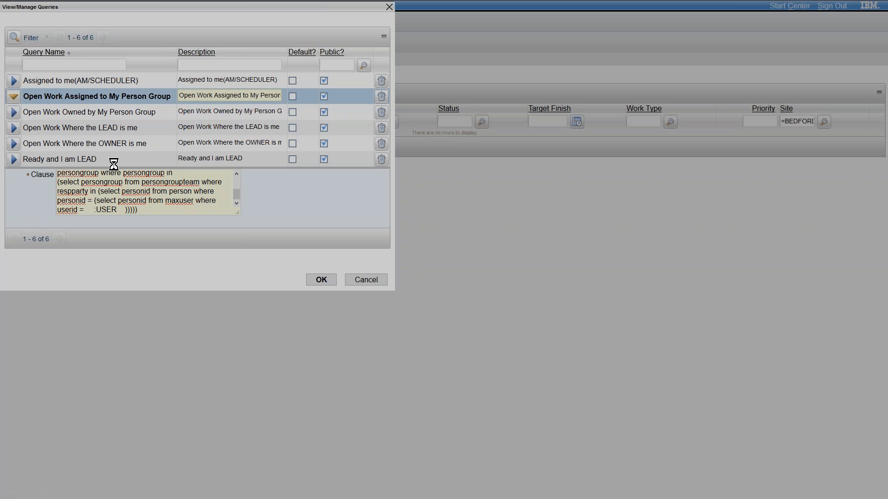
{"action": "key", "text": "ctrl+a"}
{"action": "key", "text": "ctrl+c"}
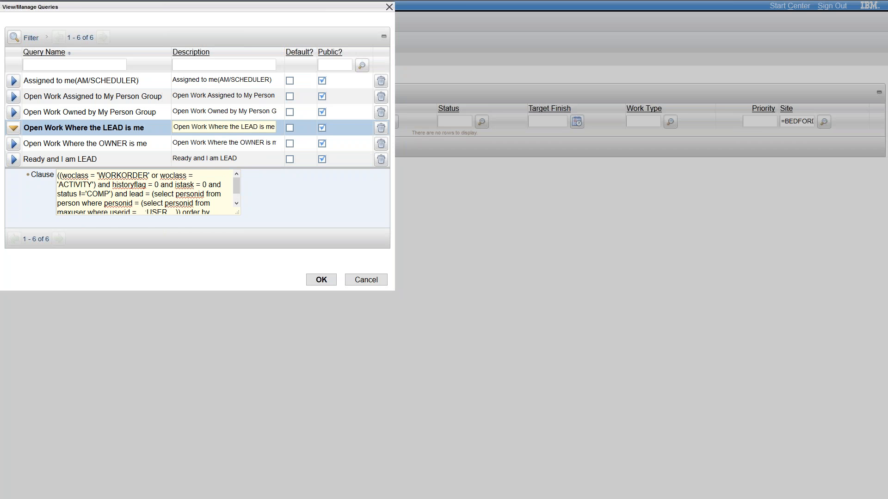
{"action": "key", "text": "alt+Tab"}
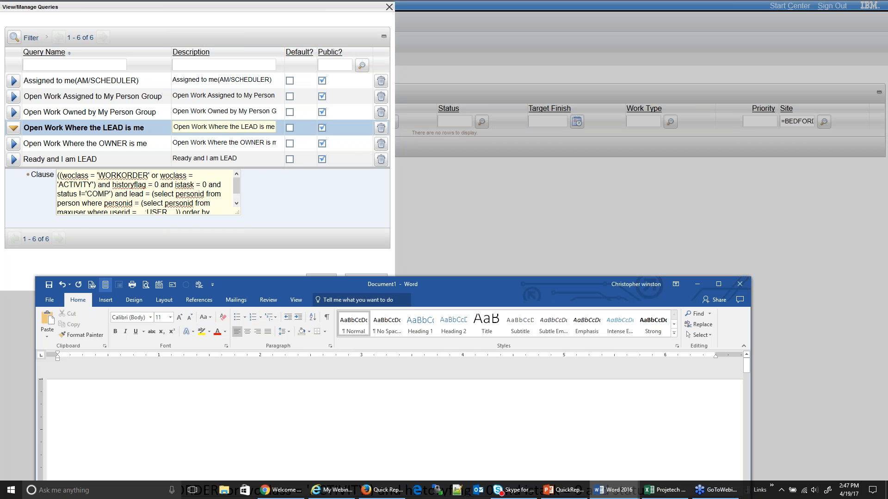
{"action": "double_click", "coordinate": [461, 282]}
{"action": "key", "text": "ctrl+v"}
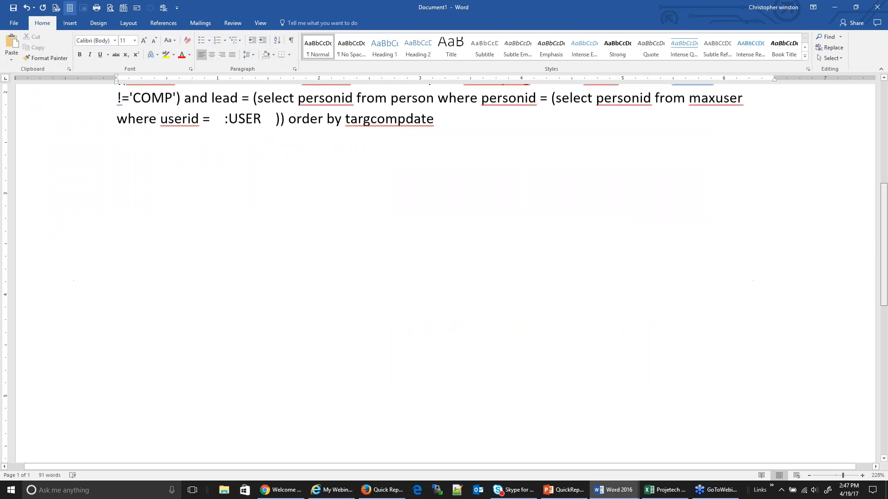
Examine the pasted LEAD query clause, covering its :USER variable, the maxuser and person subqueries, and the lead condition
{"action": "scroll", "coordinate": [252, 276], "scroll_direction": "up", "scroll_amount": 4}
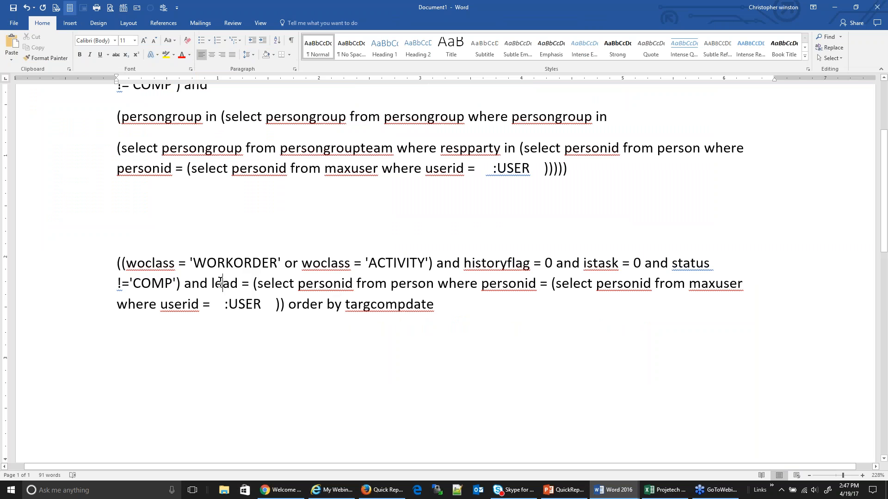
{"action": "left_click_drag", "start_coordinate": [225, 304], "coordinate": [270, 320]}
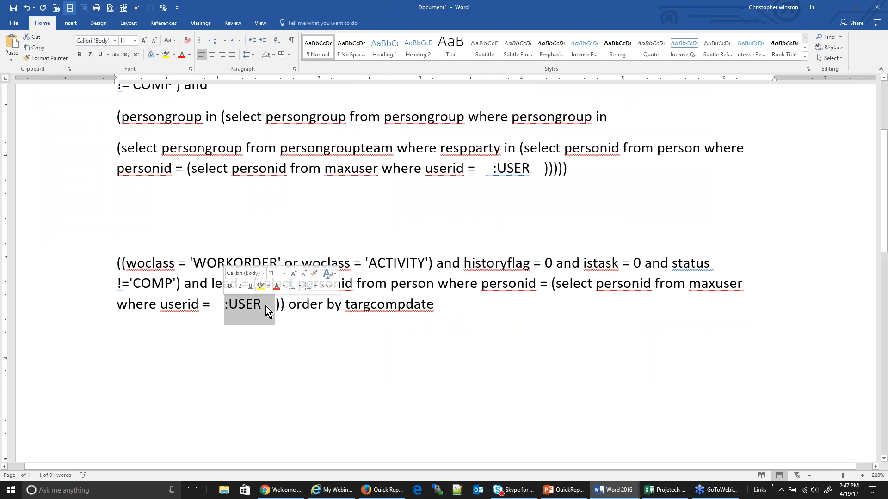
{"action": "left_click", "coordinate": [719, 283]}
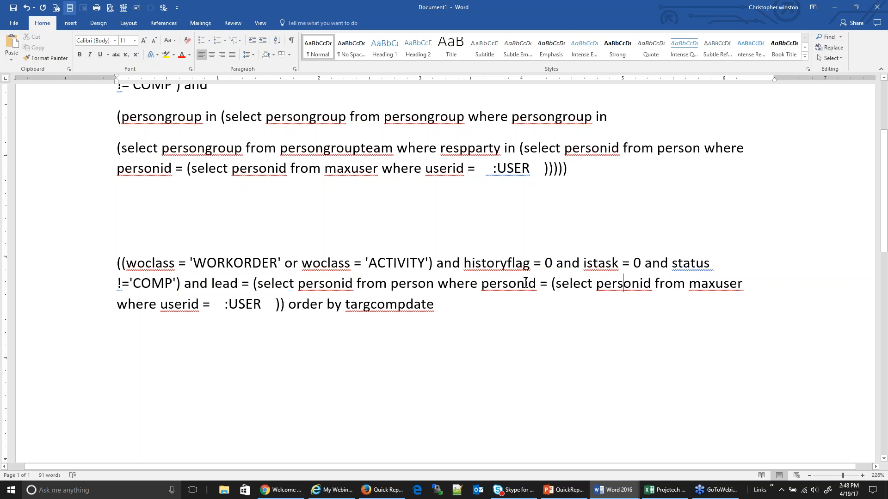
{"action": "left_click", "coordinate": [513, 287]}
{"action": "left_click", "coordinate": [237, 284]}
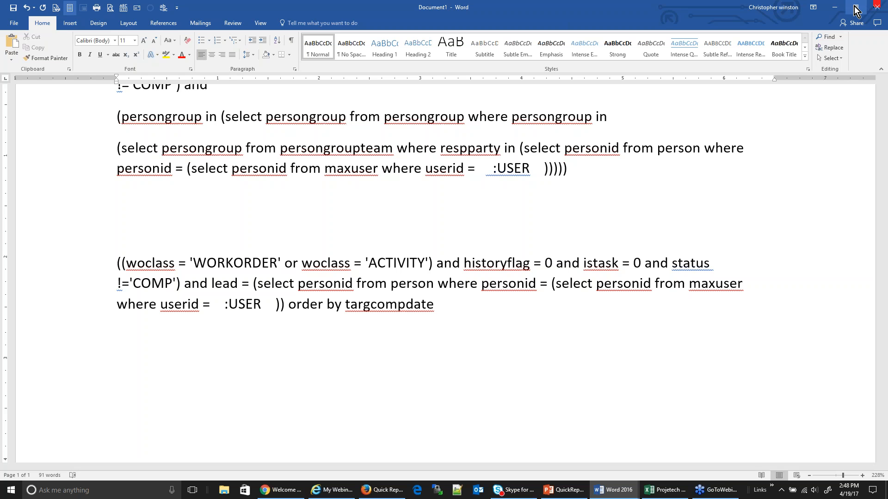
Switch back to Maximo and show the clause of the saved query Open Work Where the OWNER is me
{"action": "left_click", "coordinate": [835, 7]}
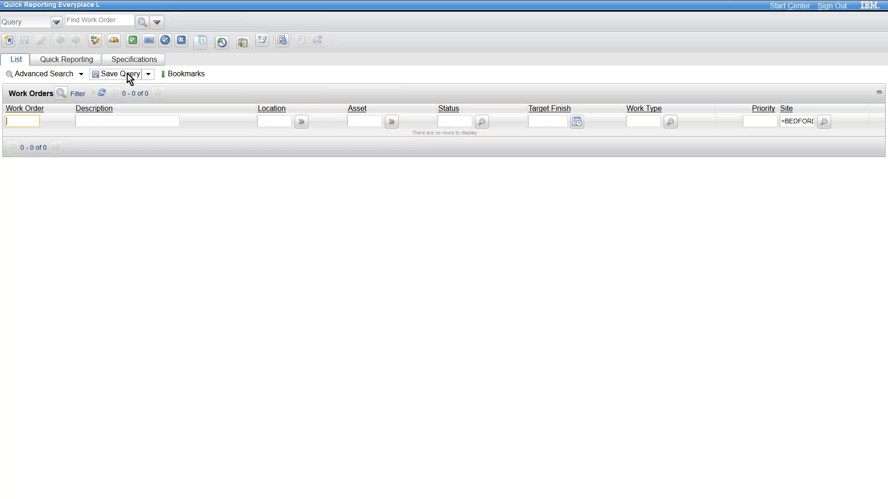
{"action": "left_click", "coordinate": [148, 74]}
{"action": "left_click", "coordinate": [132, 99]}
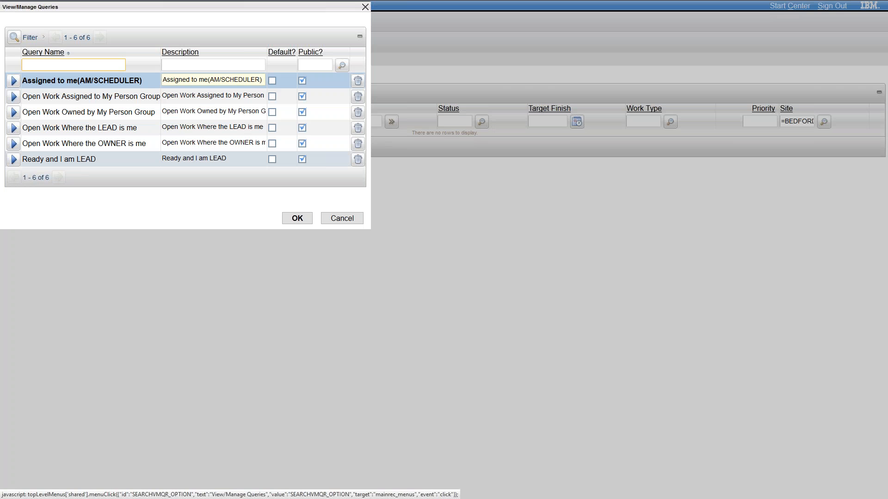
{"action": "left_click", "coordinate": [14, 144]}
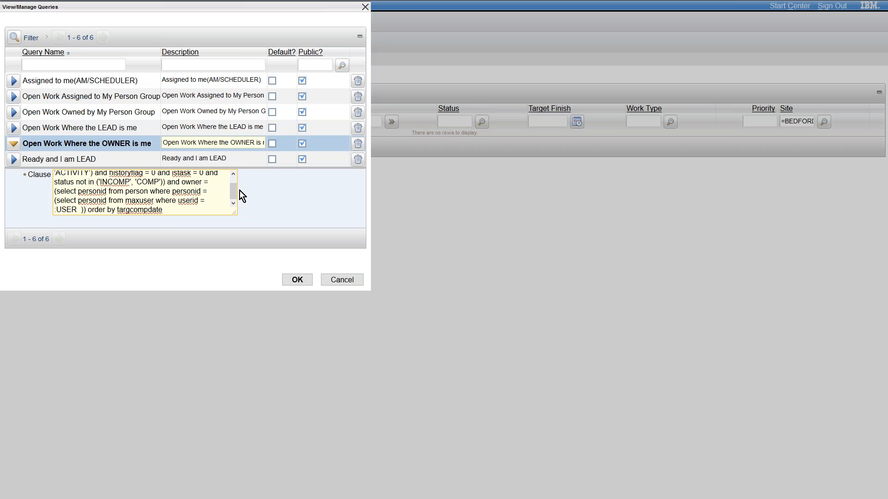
Examine the OWNER query's status exclusions, owner condition and person subquery, and close the saved queries without changes
{"action": "left_click_drag", "start_coordinate": [236, 190], "coordinate": [236, 188]}
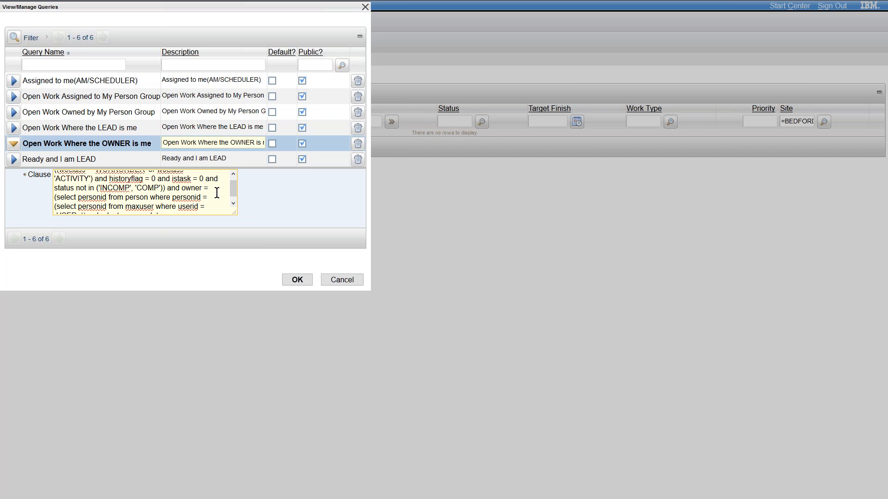
{"action": "double_click", "coordinate": [183, 188]}
{"action": "left_click", "coordinate": [233, 203]}
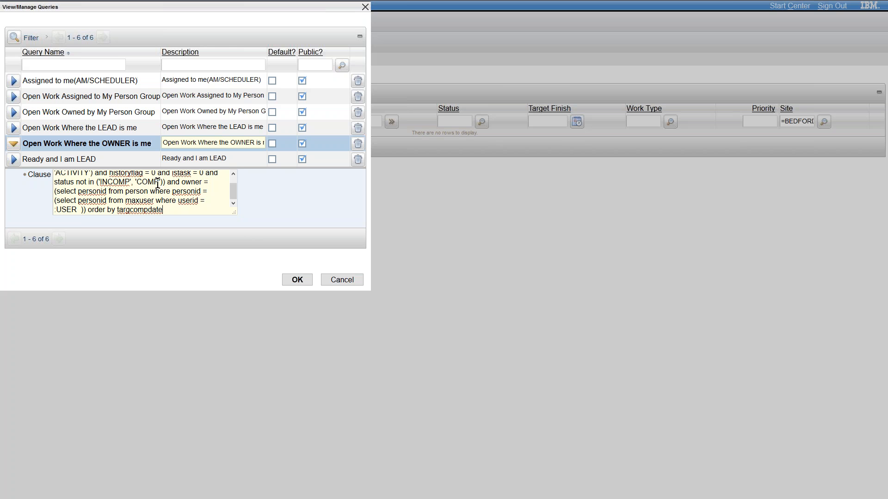
{"action": "mouse_move", "coordinate": [175, 185]}
{"action": "left_click", "coordinate": [117, 191]}
{"action": "left_click", "coordinate": [342, 279]}
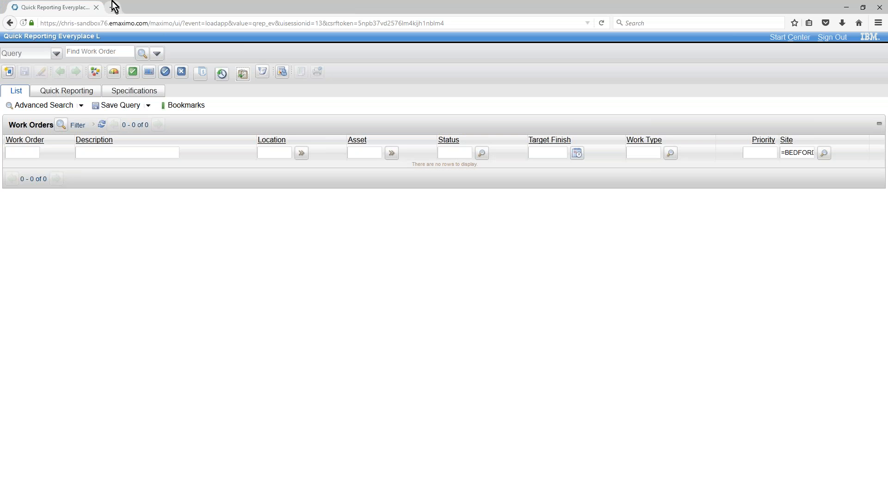
Open projetech.com/webinar in a separate browser tab and view the Purchasing for Work Orders registration form in full screen
{"action": "left_click", "coordinate": [113, 7]}
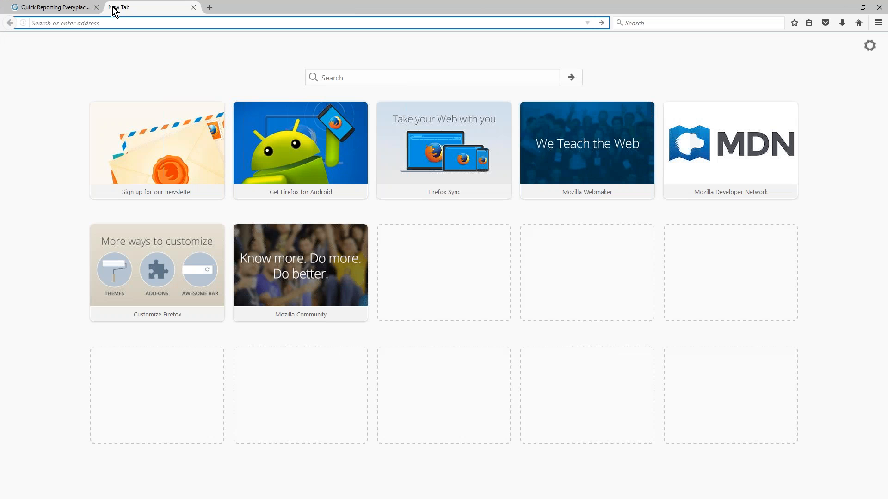
{"action": "type", "text": "projetech.com?"}
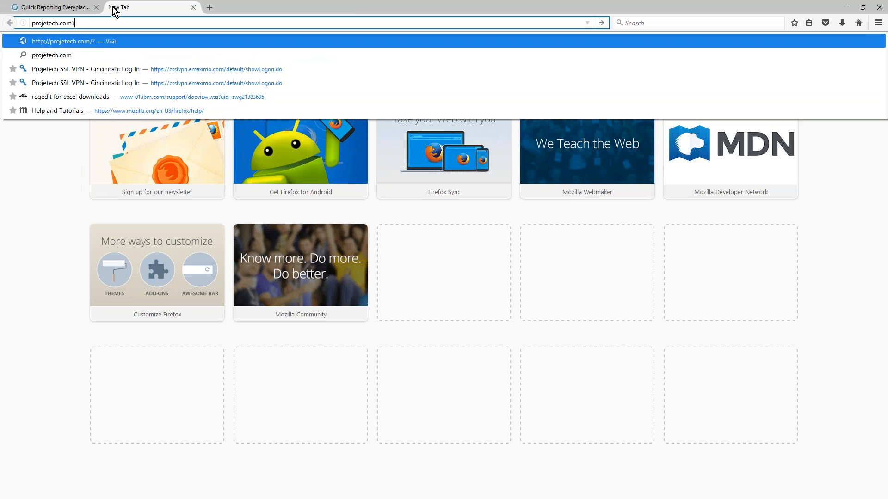
{"action": "key", "text": "BackSpace"}
{"action": "type", "text": "/webinar"}
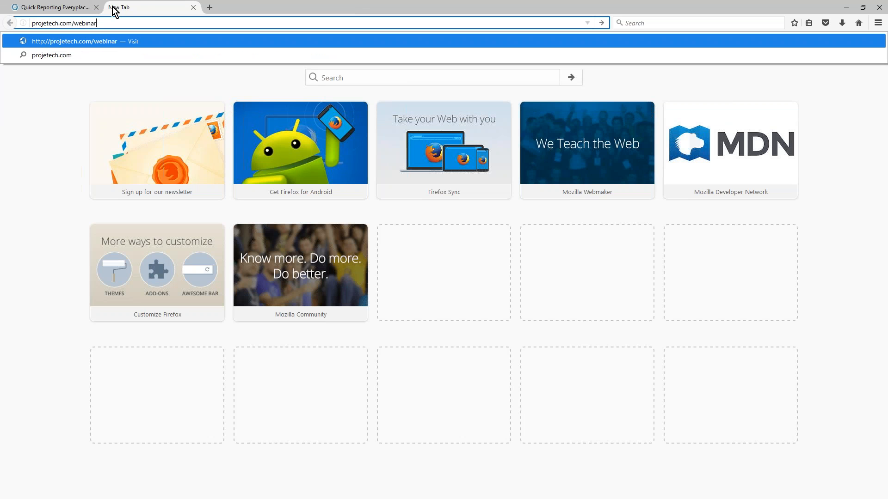
{"action": "key", "text": "Return"}
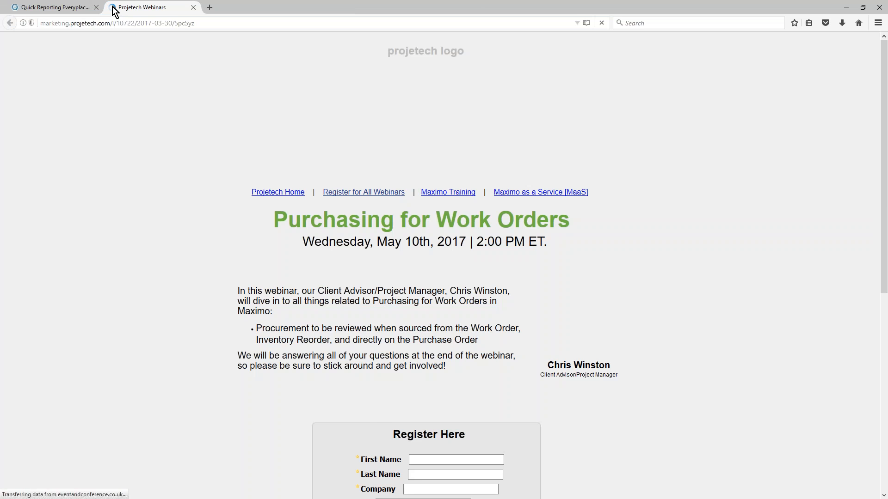
{"action": "key", "text": "F11"}
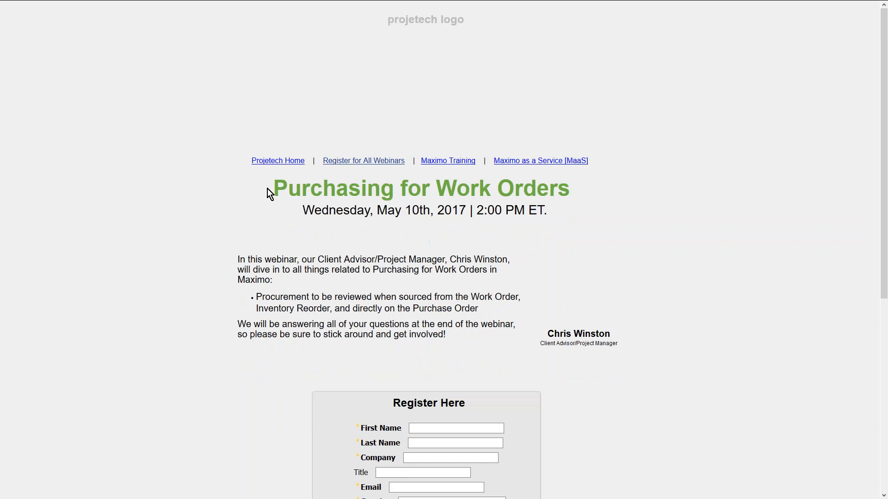
{"action": "left_click_drag", "start_coordinate": [885, 192], "coordinate": [879, 309]}
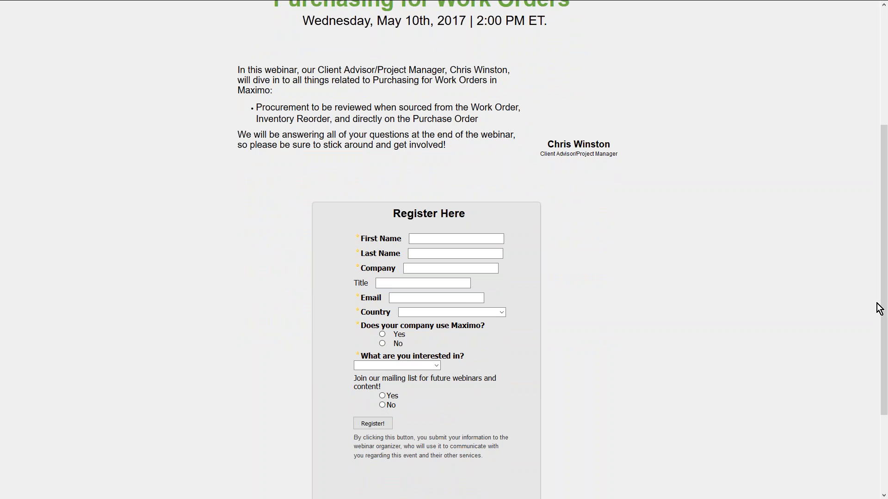